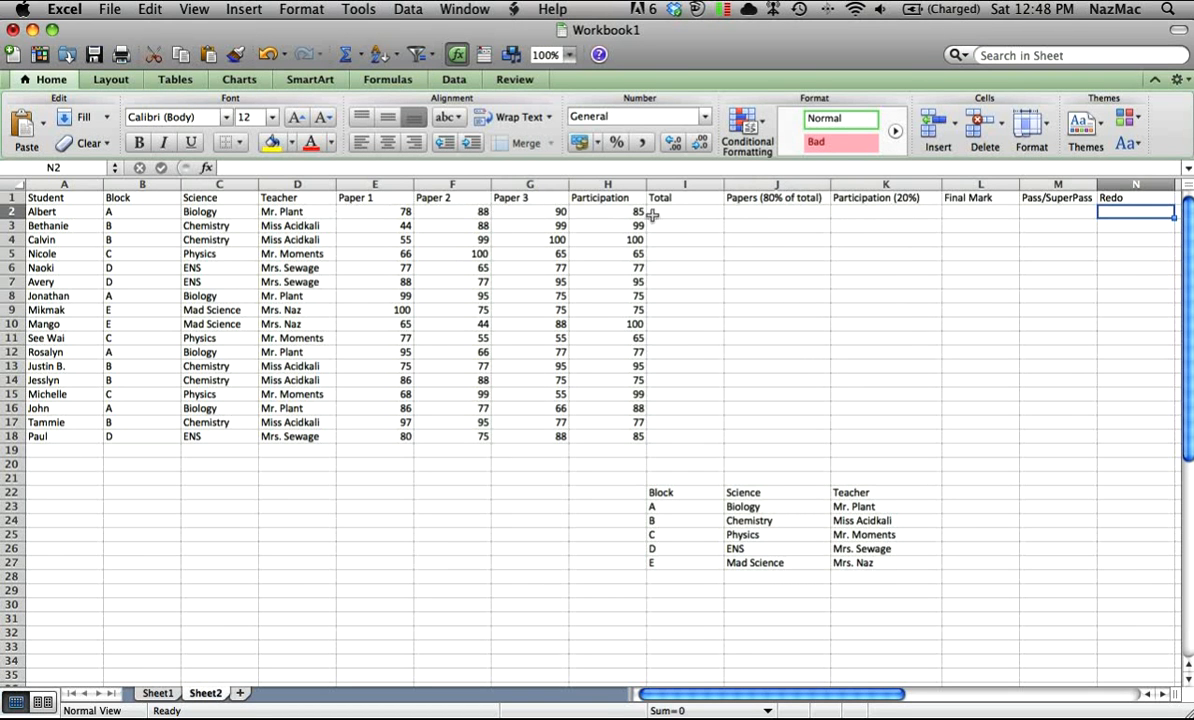
Step: Change the heading in I1 to "Total Papers"
click(680, 197)
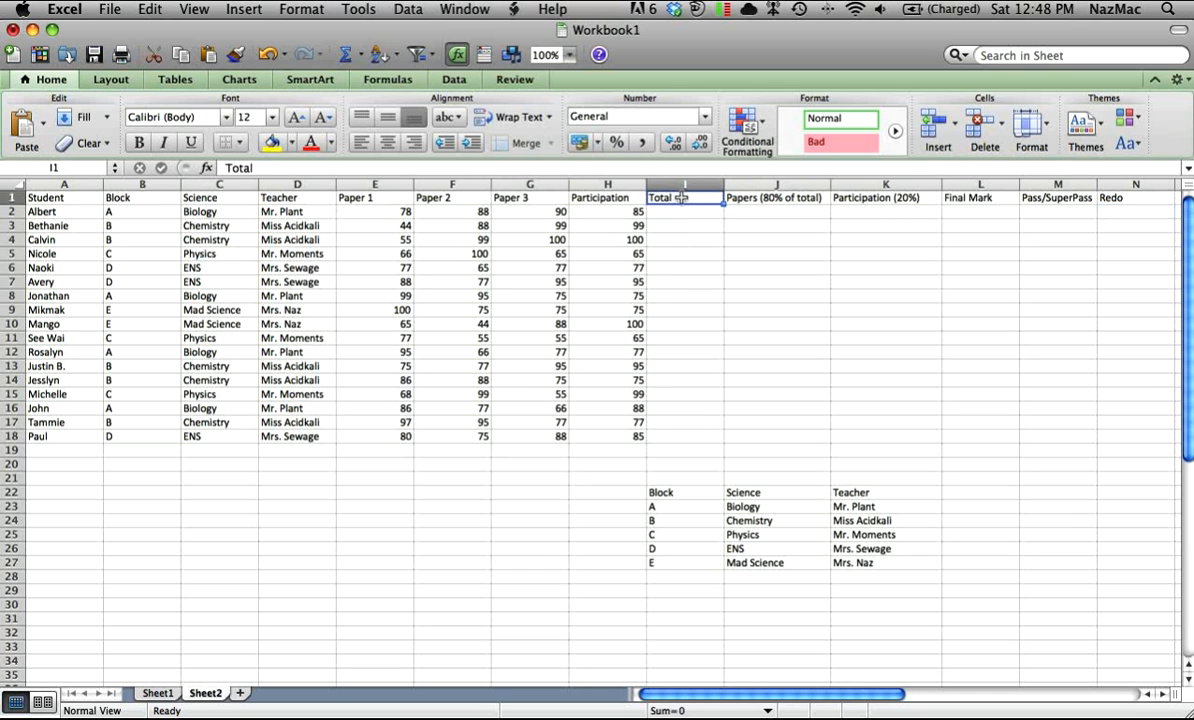
double_click(680, 197)
text(Pape)
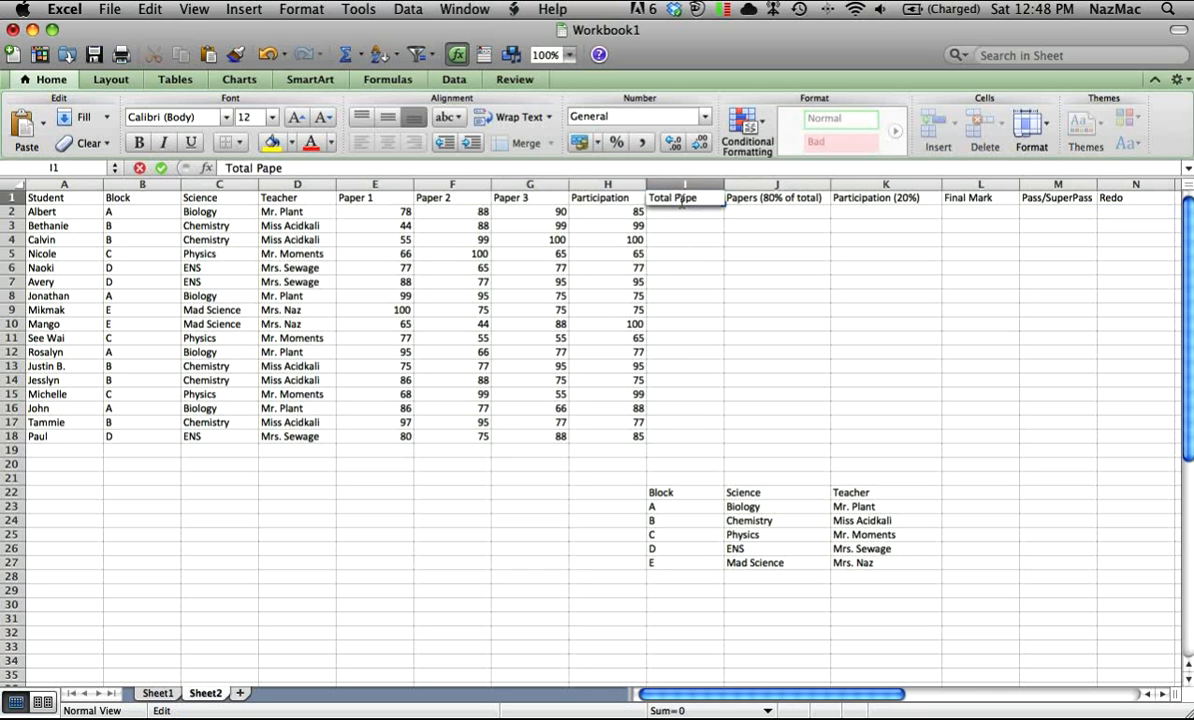
text(rs)
key(Return)
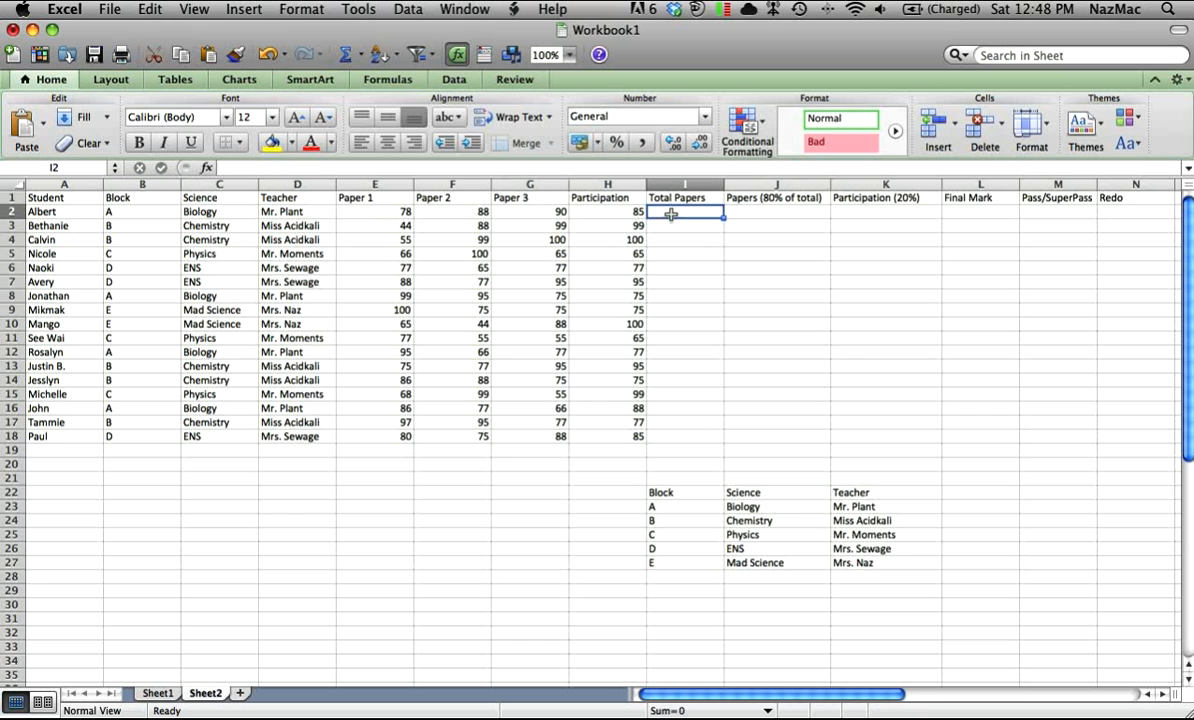
Step: Enter a SUM formula in I2 that adds the first student's three paper marks, E2:G2
text(=)
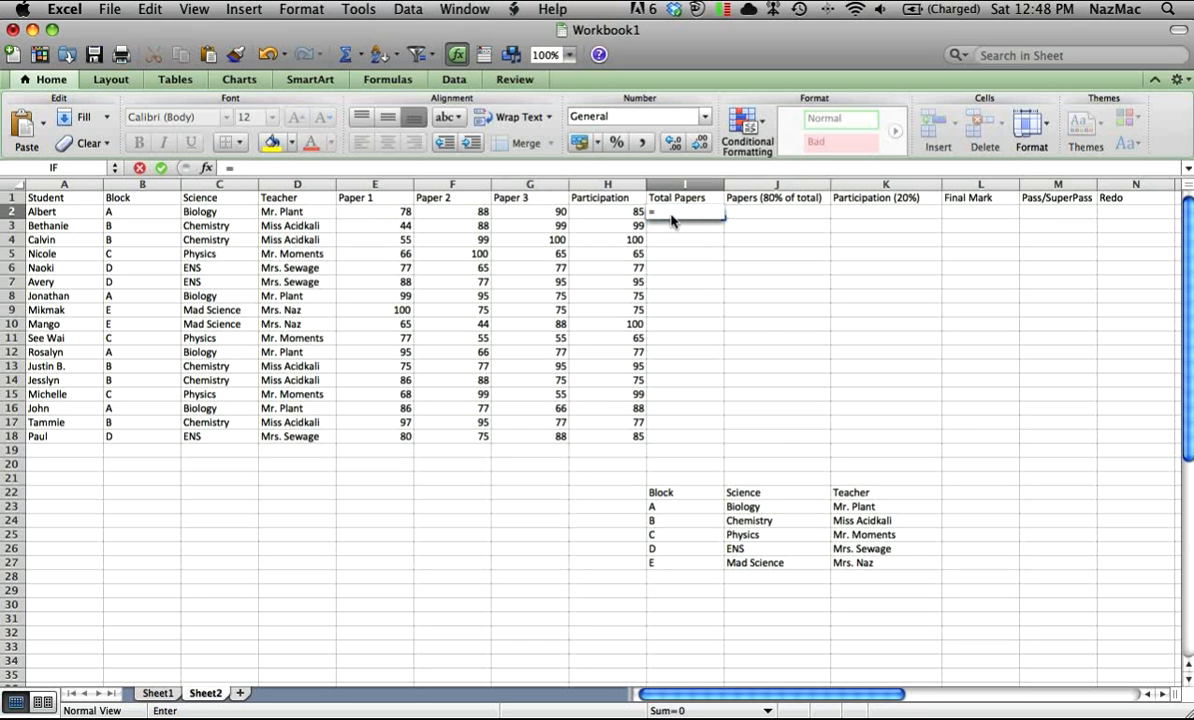
text(sUM)
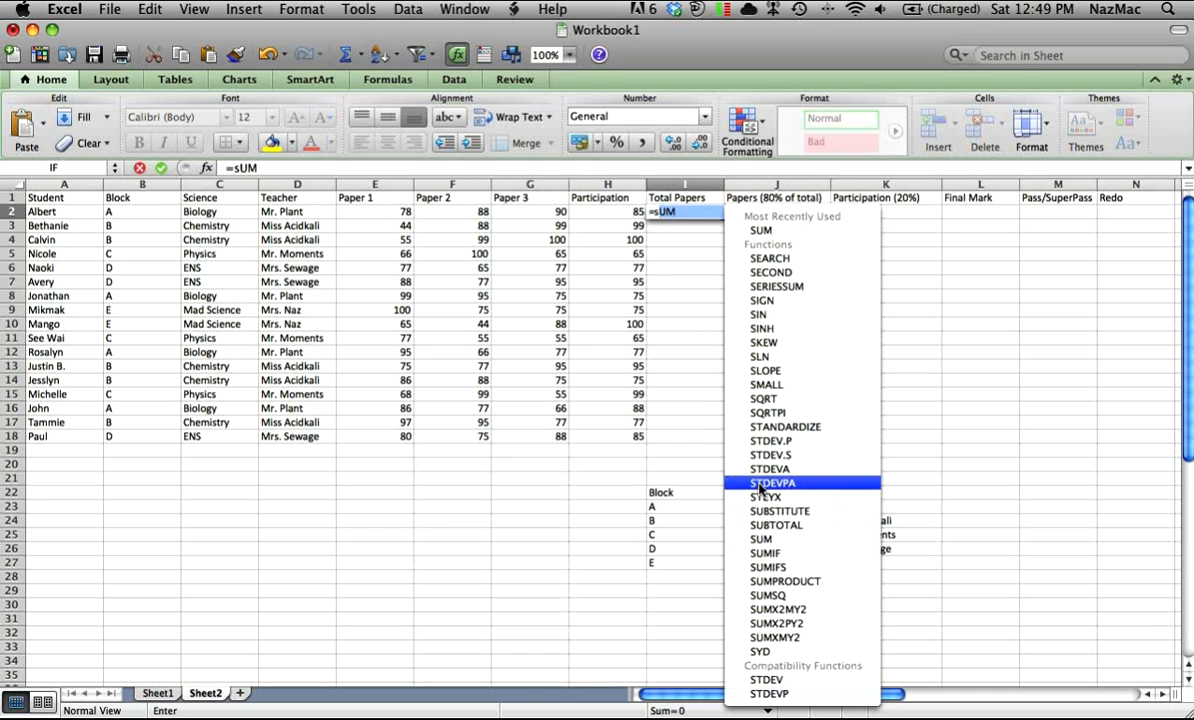
double_click(770, 544)
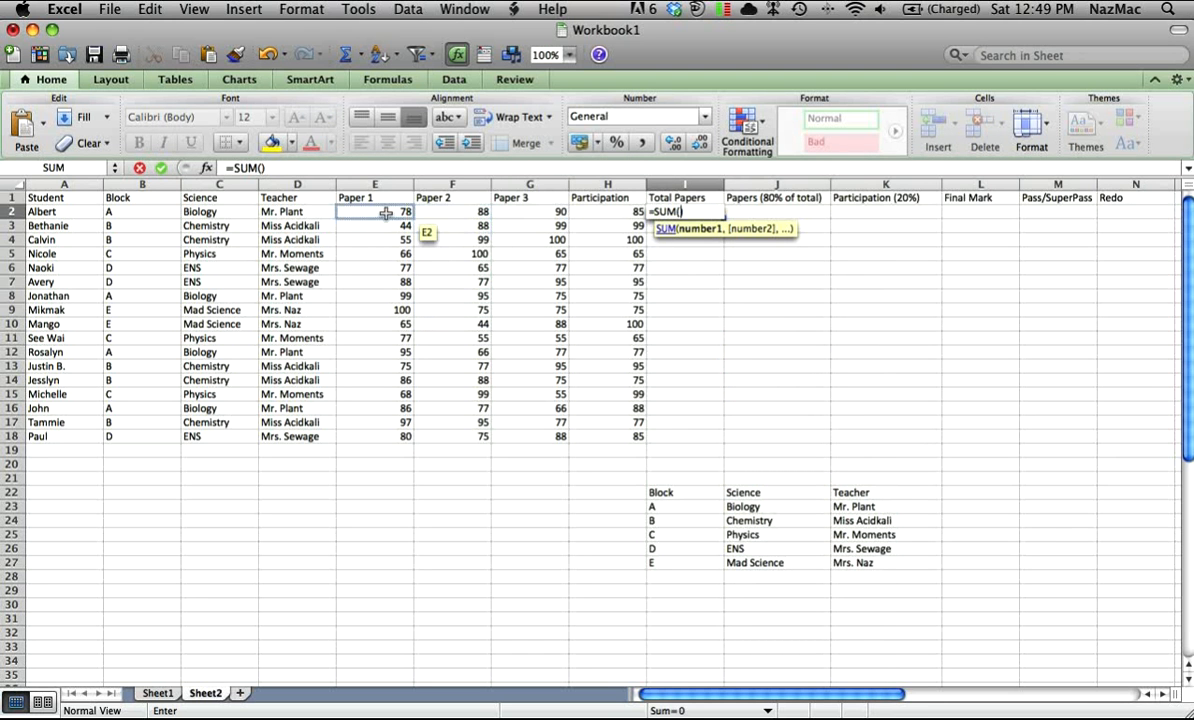
drag(402, 217, 538, 222)
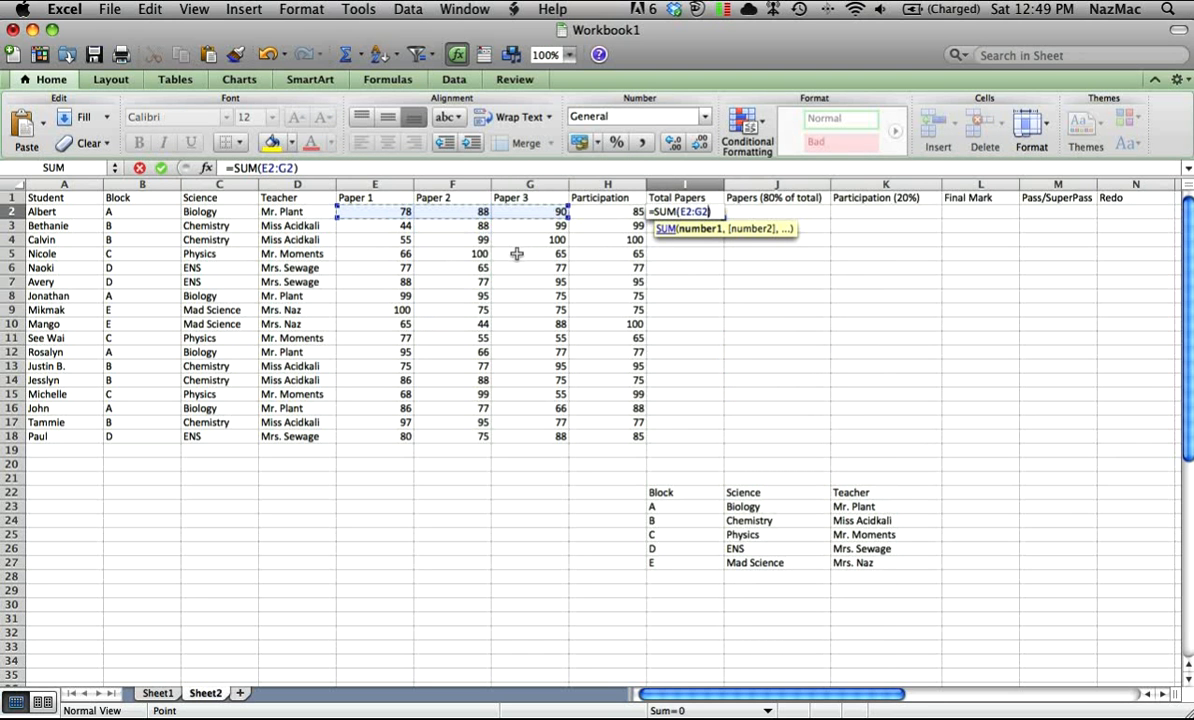
key(Return)
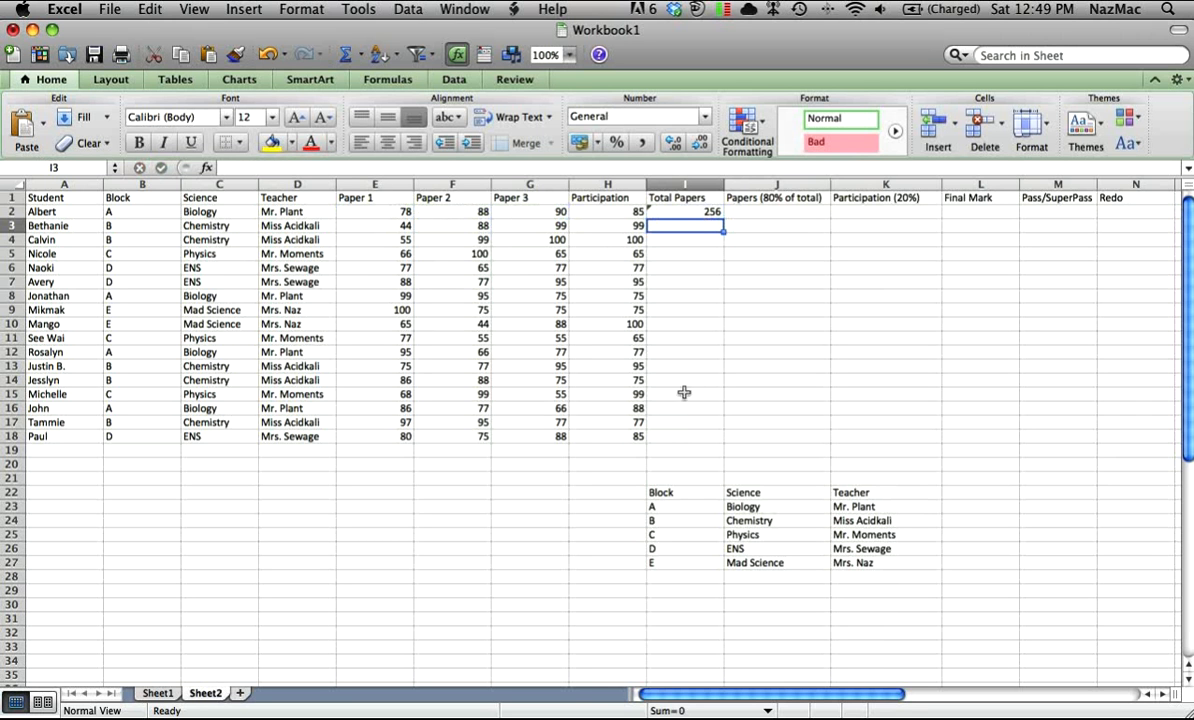
click(691, 212)
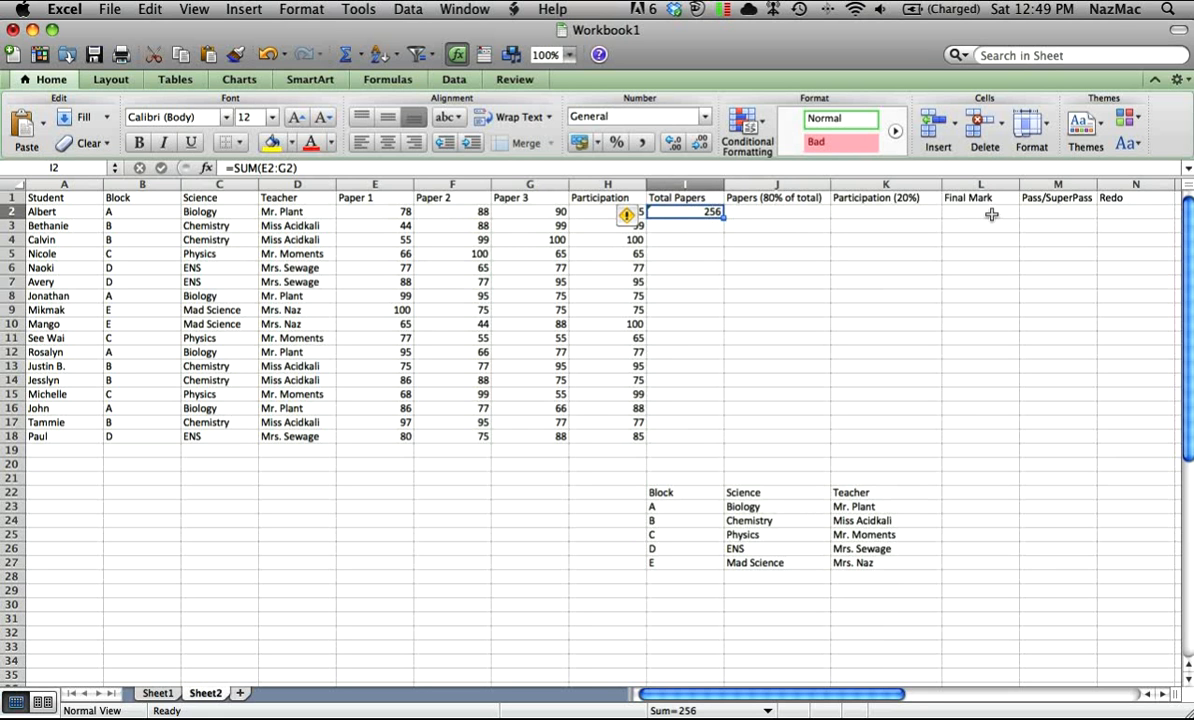
Step: Enter the formula =(I2*.8) in J2 to calculate 80% of the first student's papers total
click(805, 214)
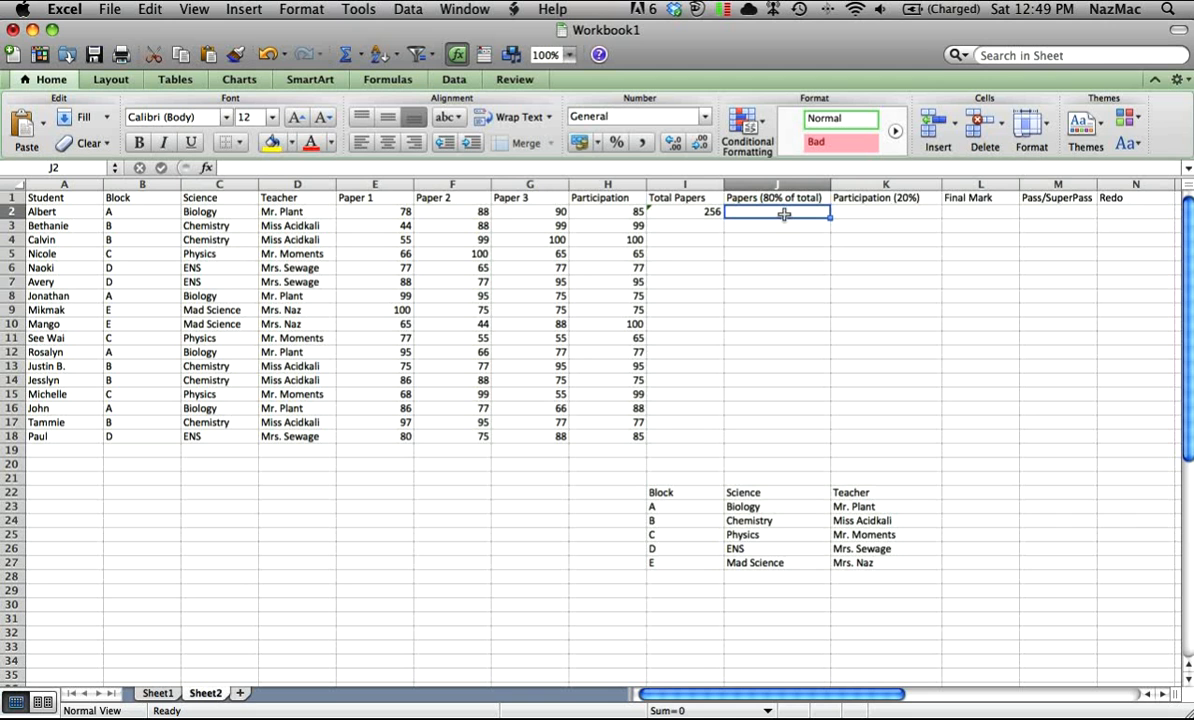
click(671, 168)
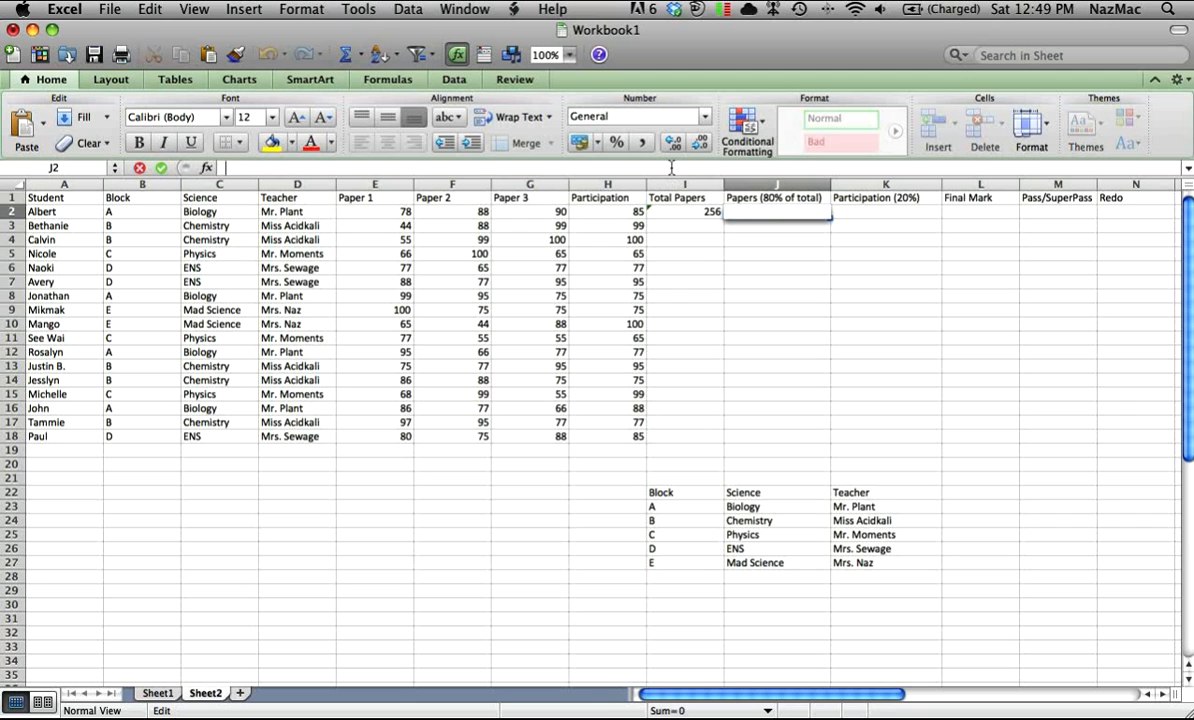
text(=)
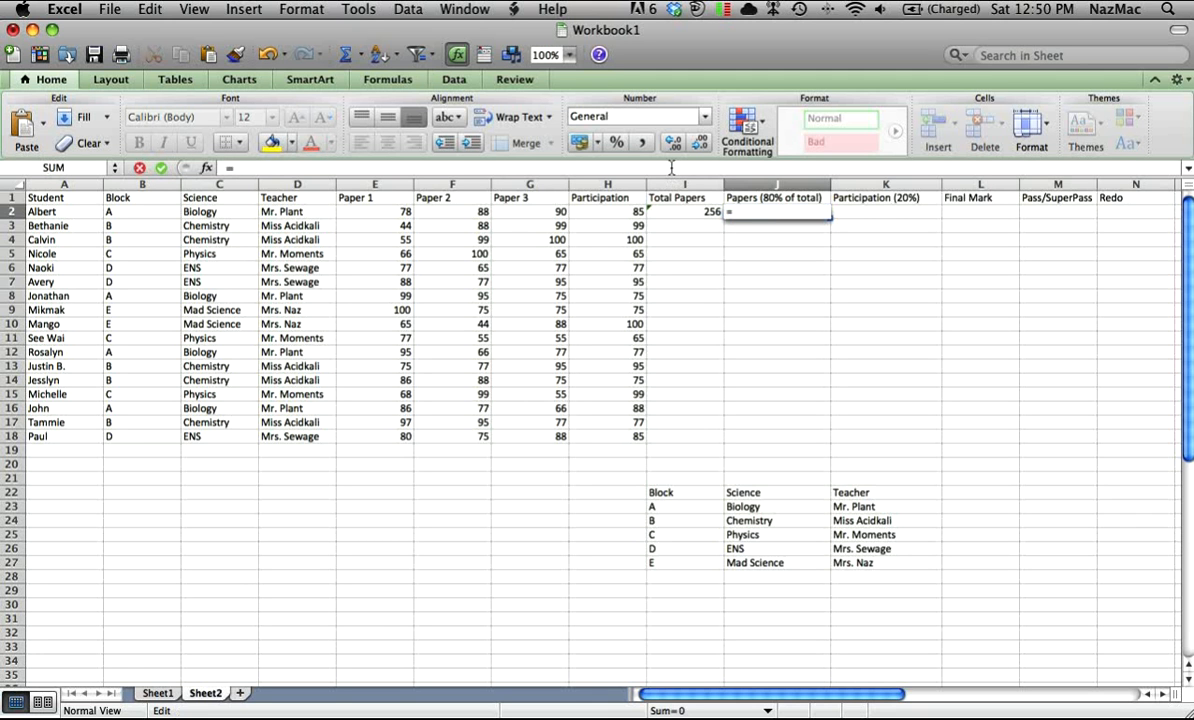
text(()
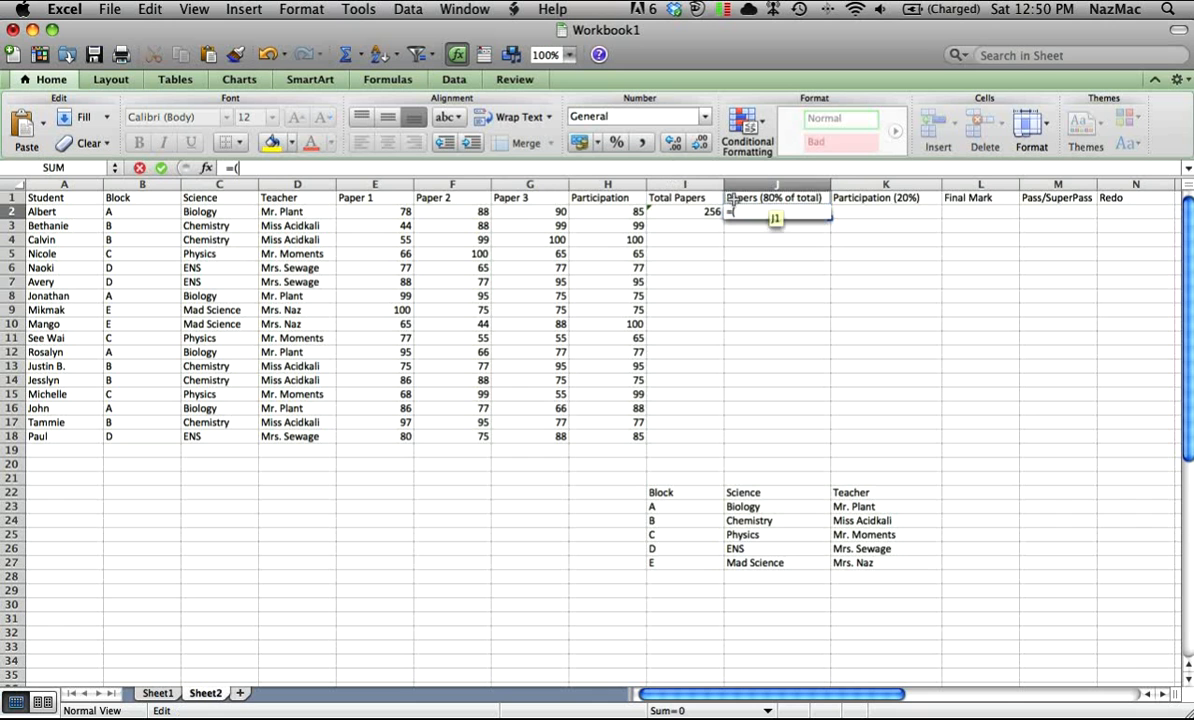
click(698, 211)
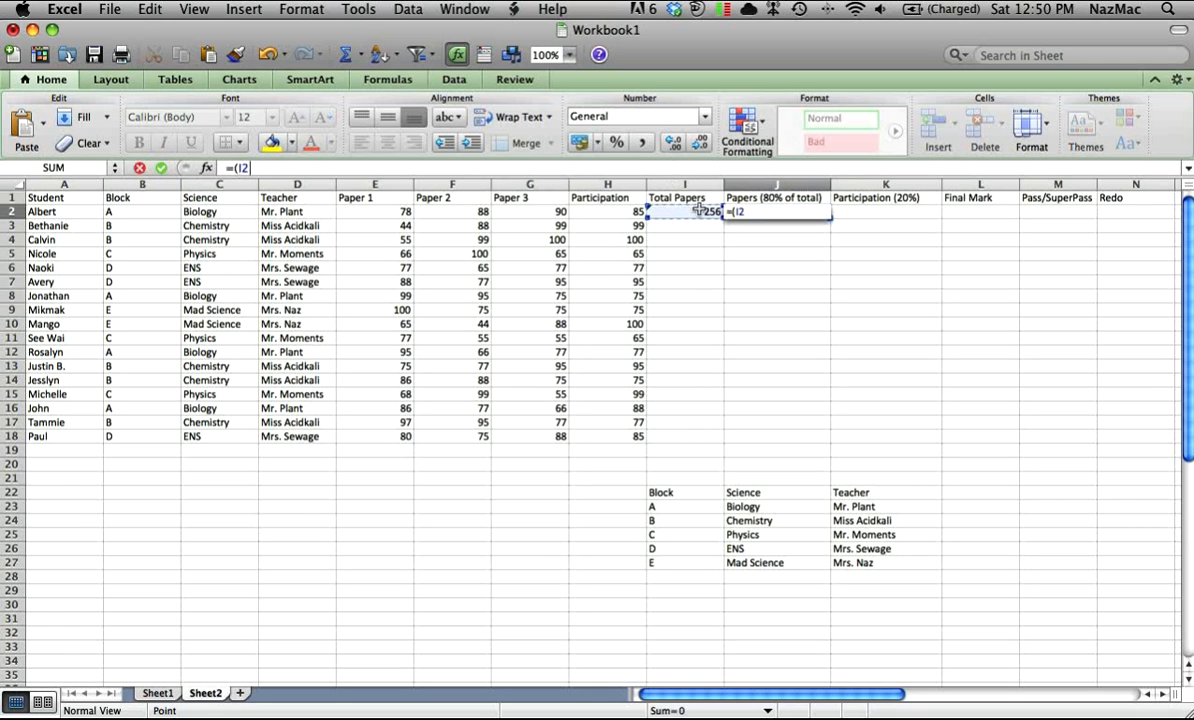
text(*.8))
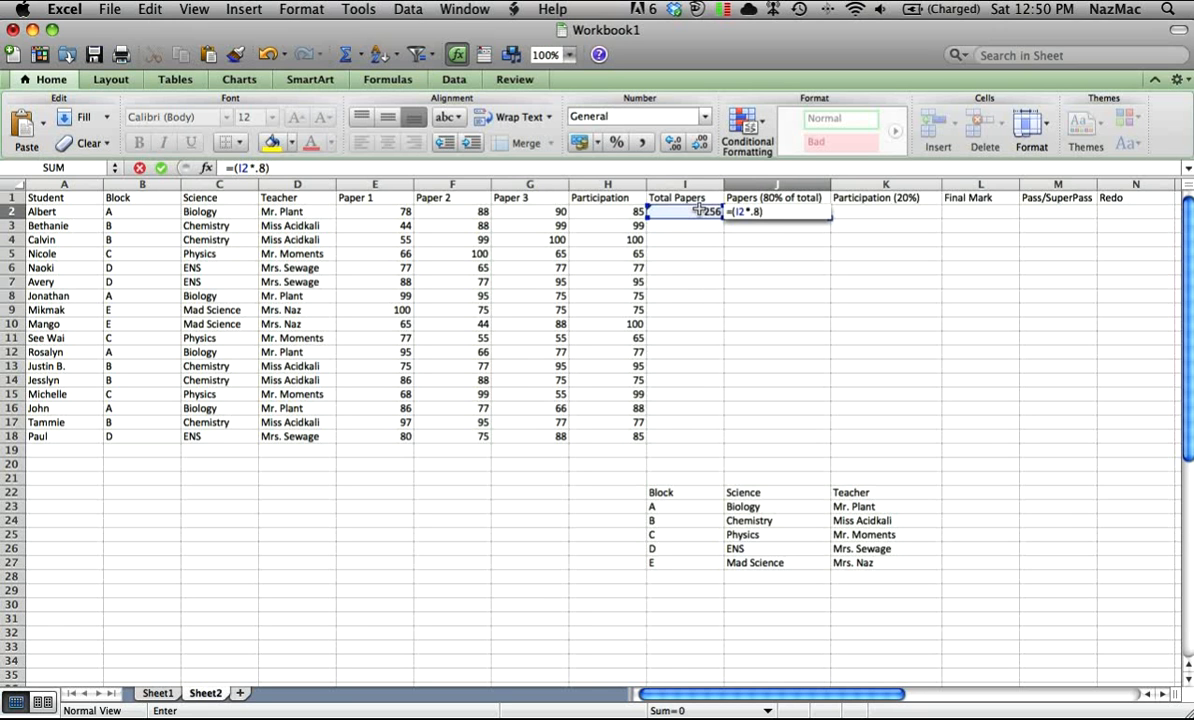
key(Return)
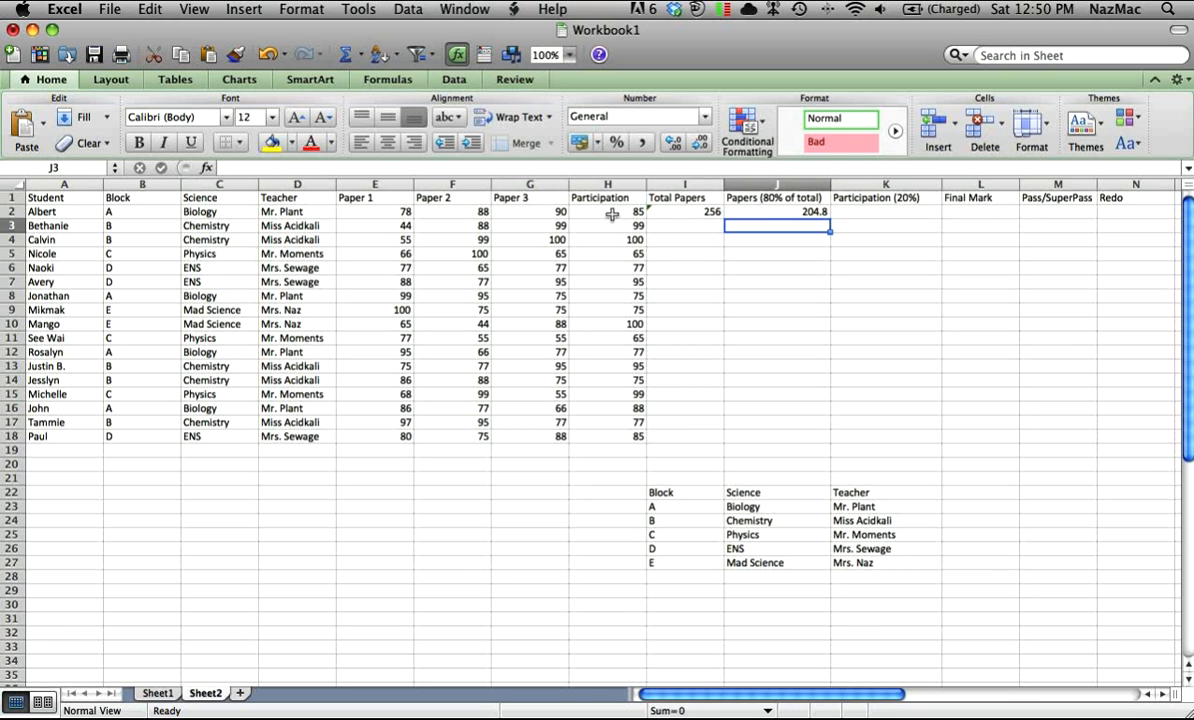
Step: Fill in the first student's participation share in K2 as 17 and the final mark in L2 as 221.8
click(872, 212)
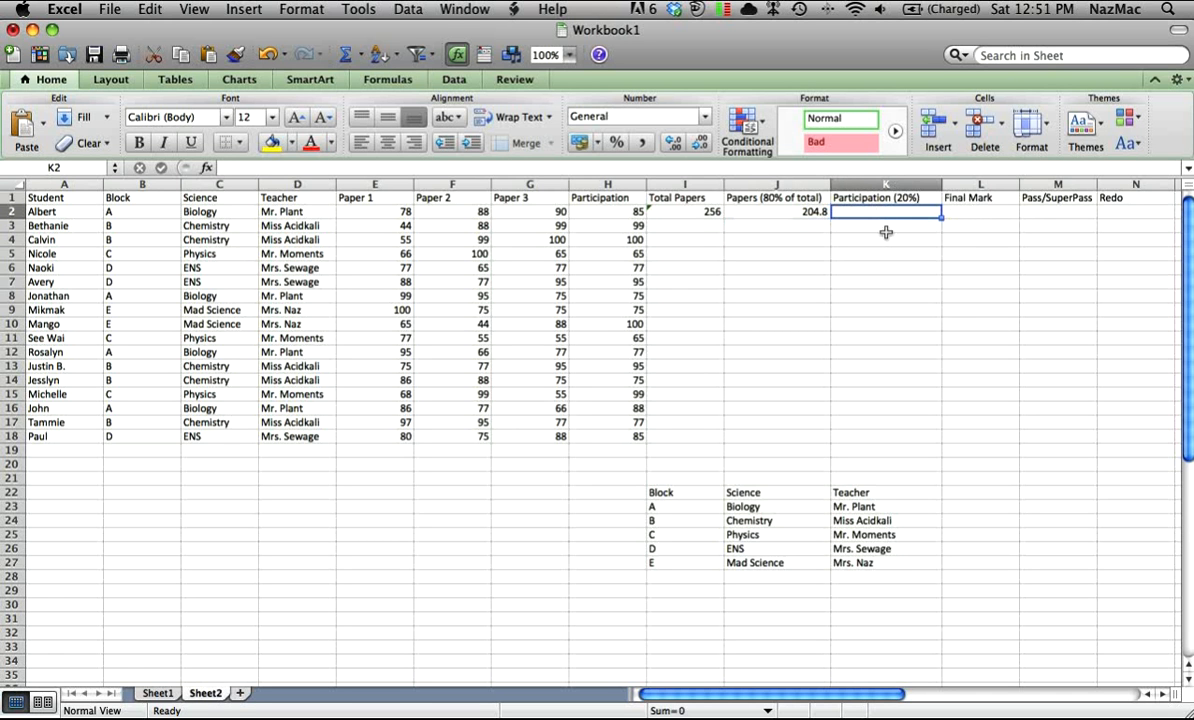
text(17)
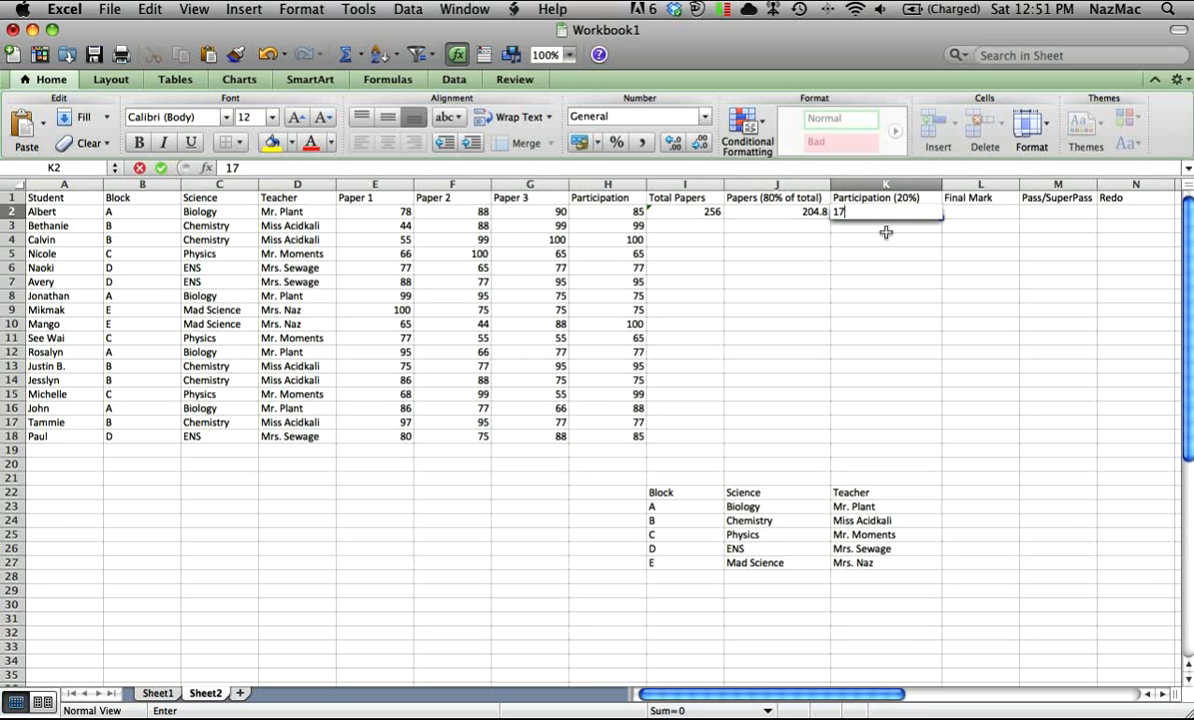
click(968, 212)
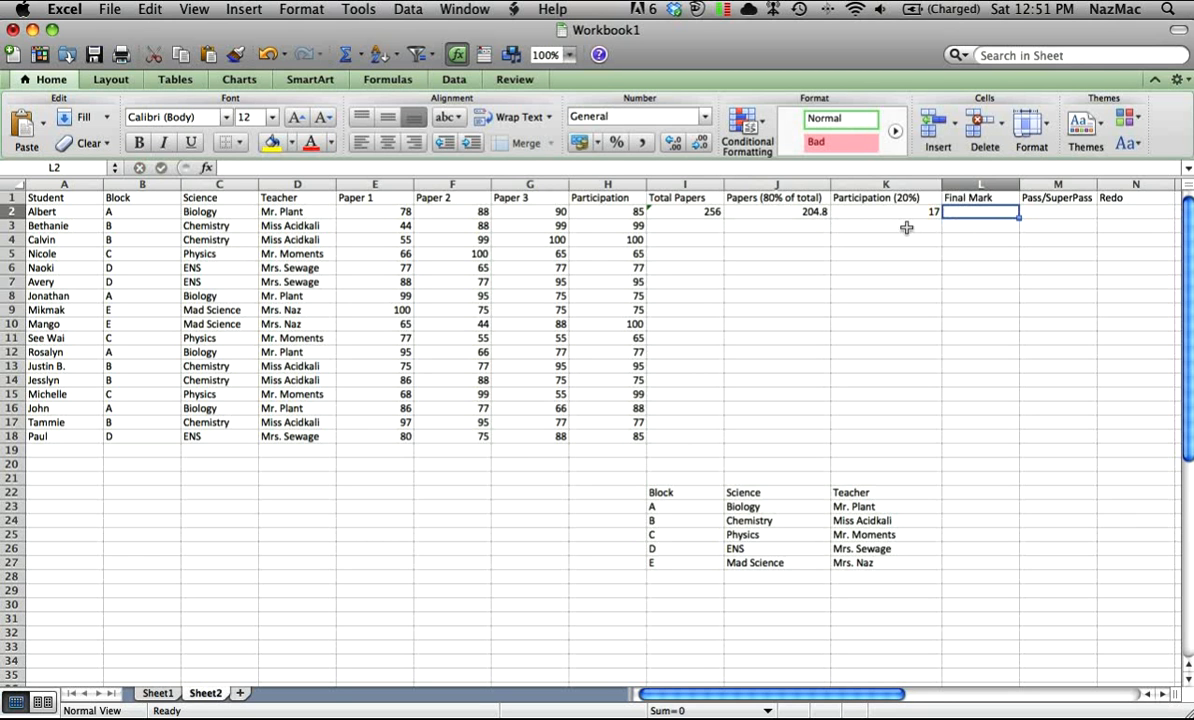
text(221.8)
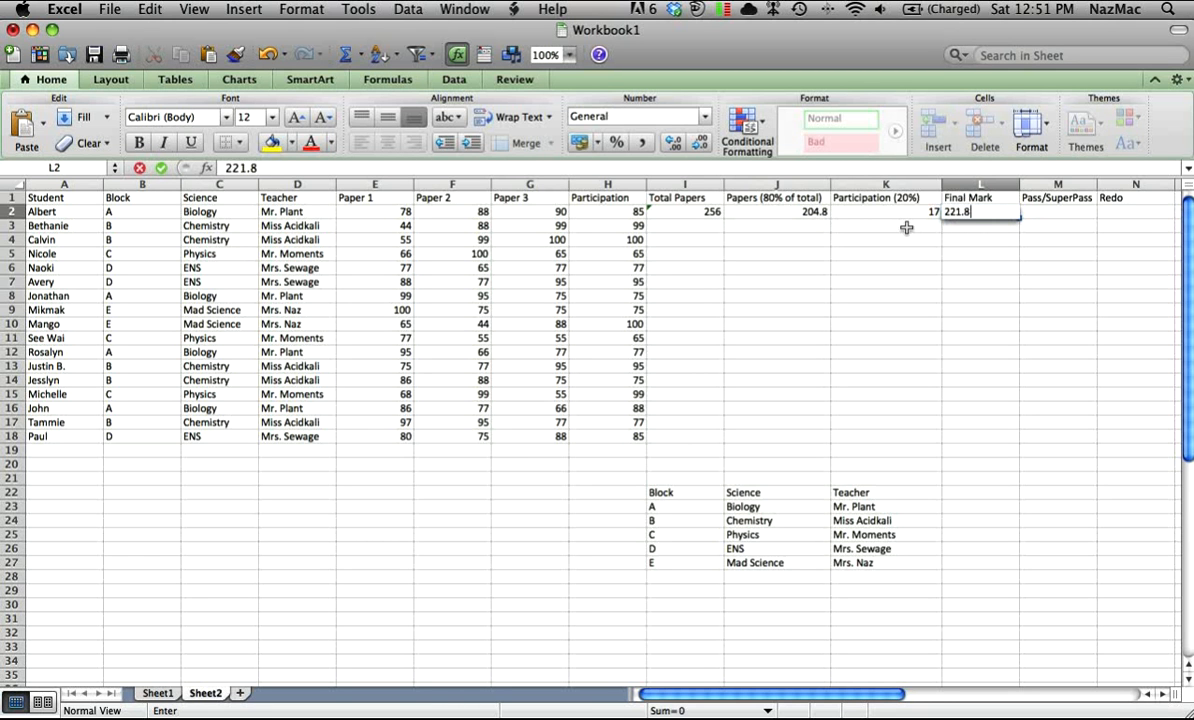
click(960, 237)
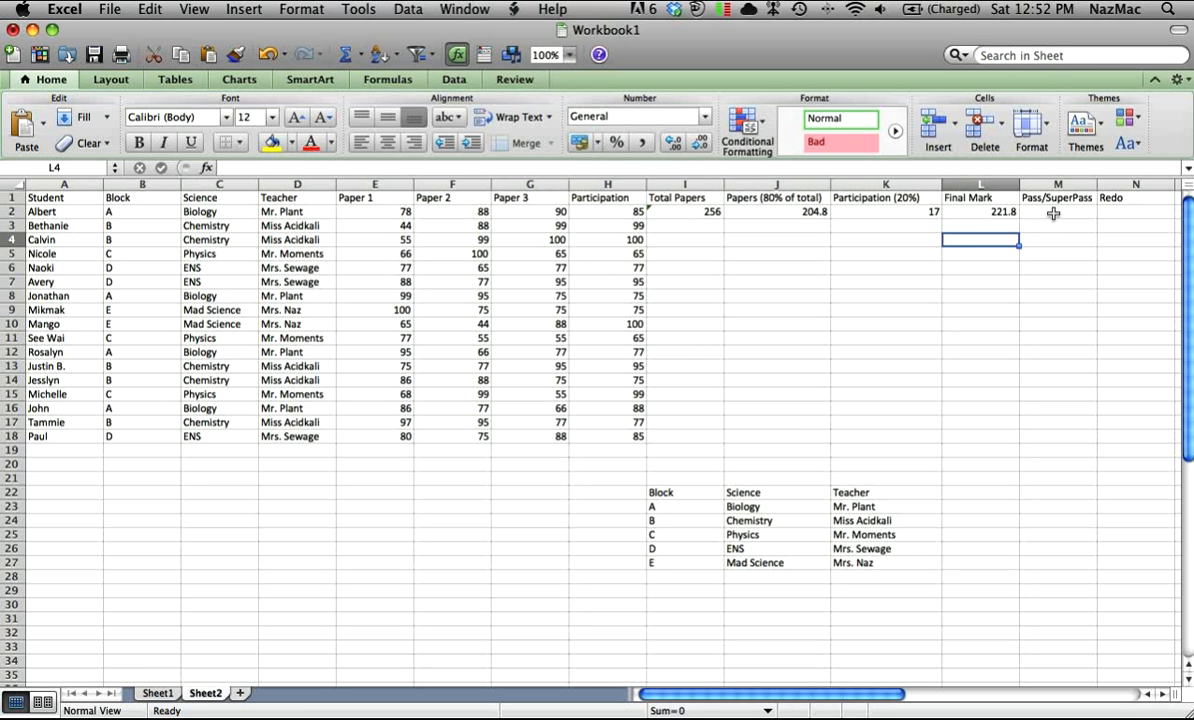
Step: Enter an IF formula in M2 that returns "pass" when L2 is at most 200 and "SuperPass" otherwise
click(1053, 213)
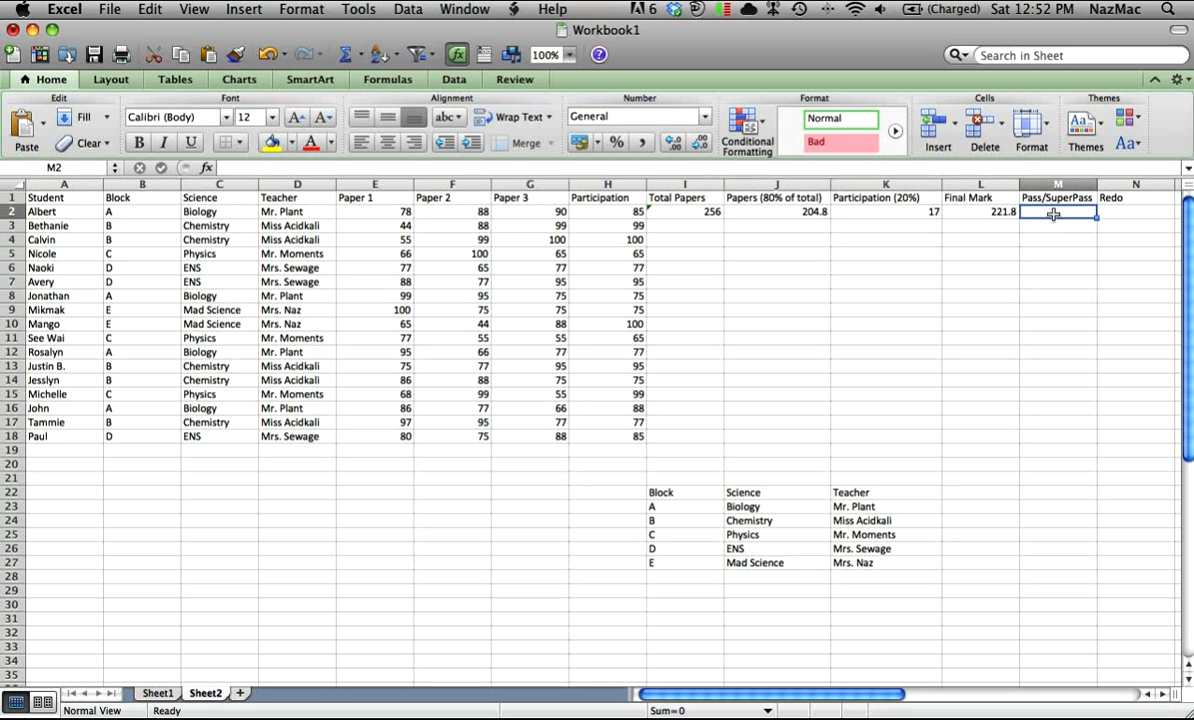
text(=)
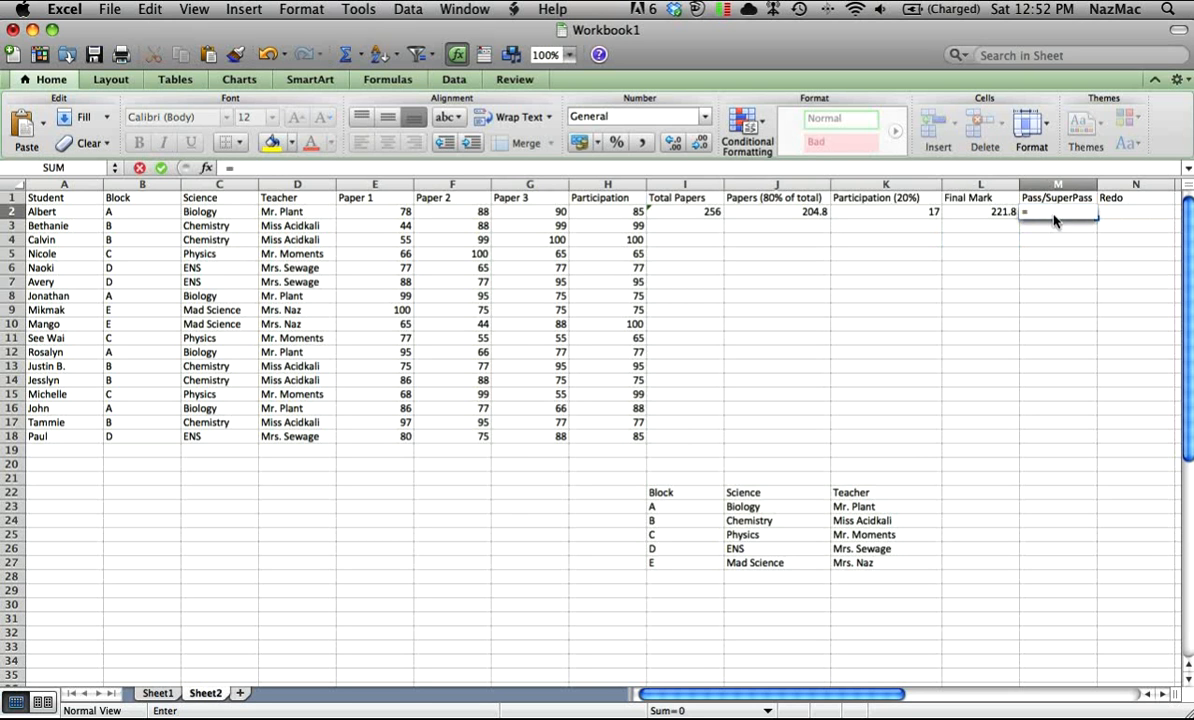
text(IF)
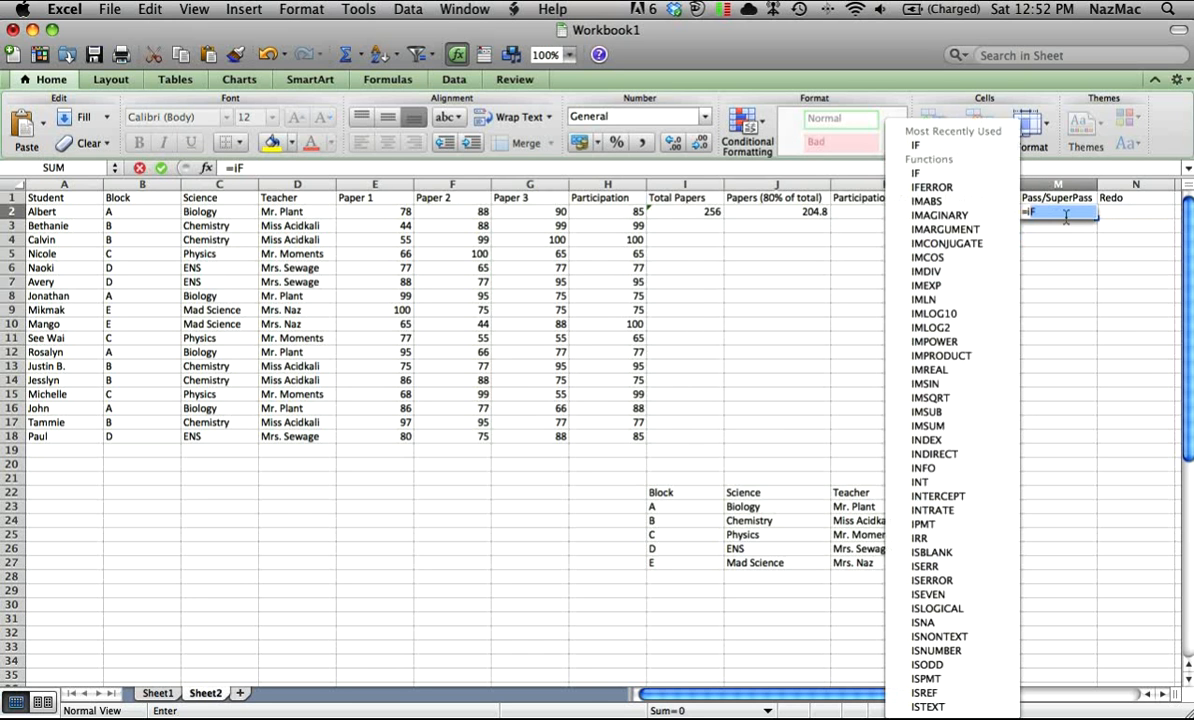
double_click(941, 177)
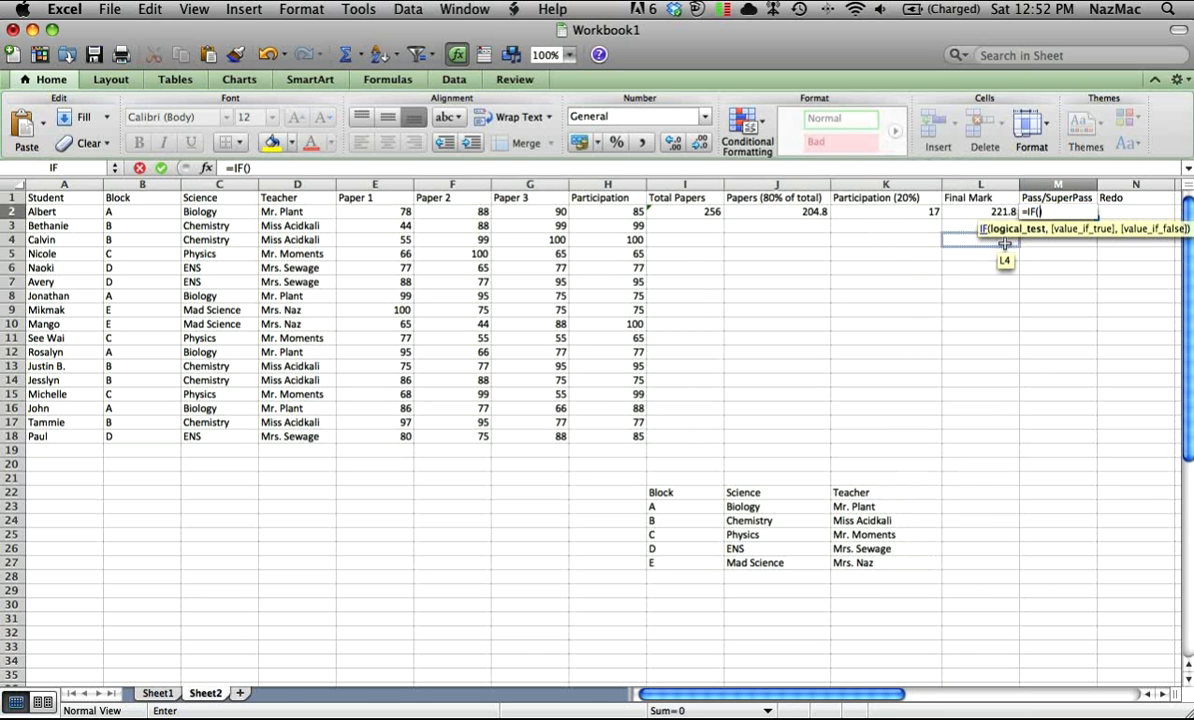
click(984, 213)
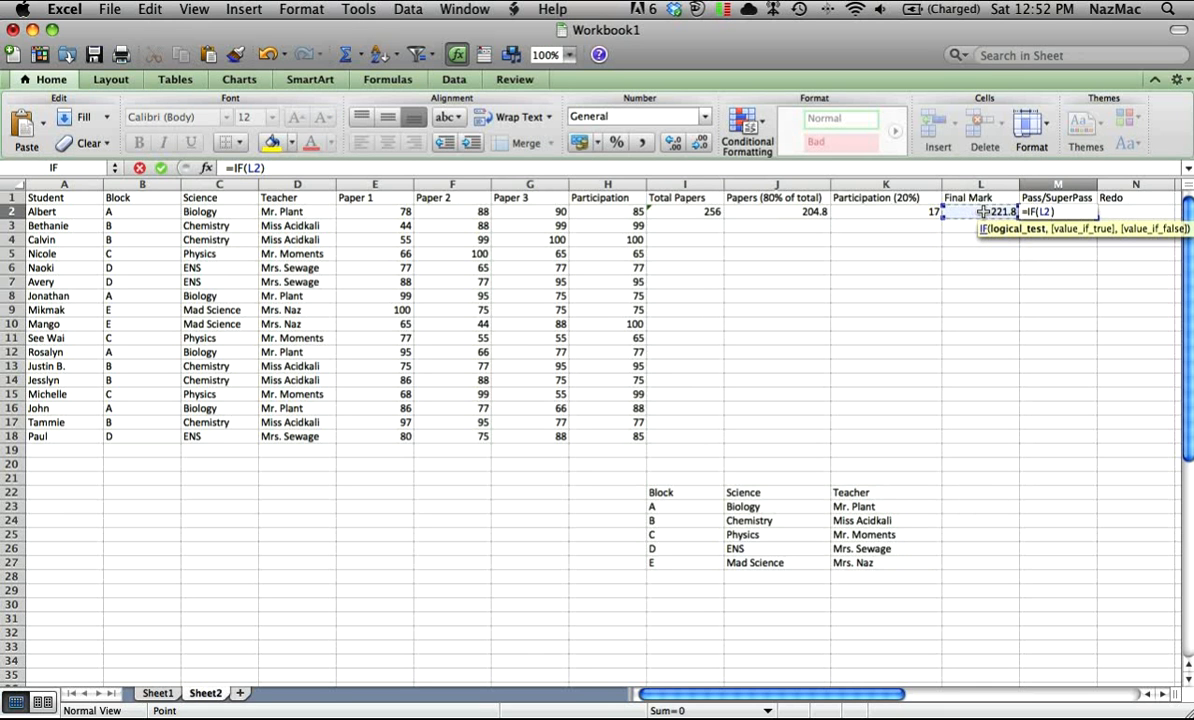
text(<)
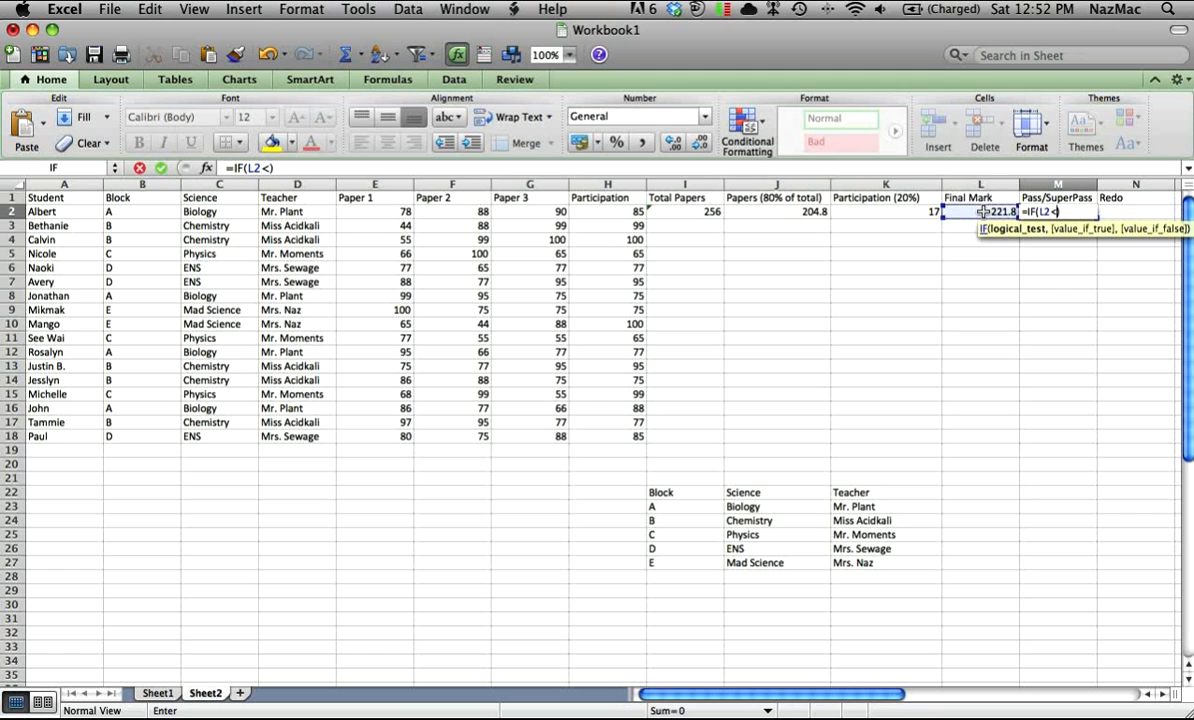
text(=200,)
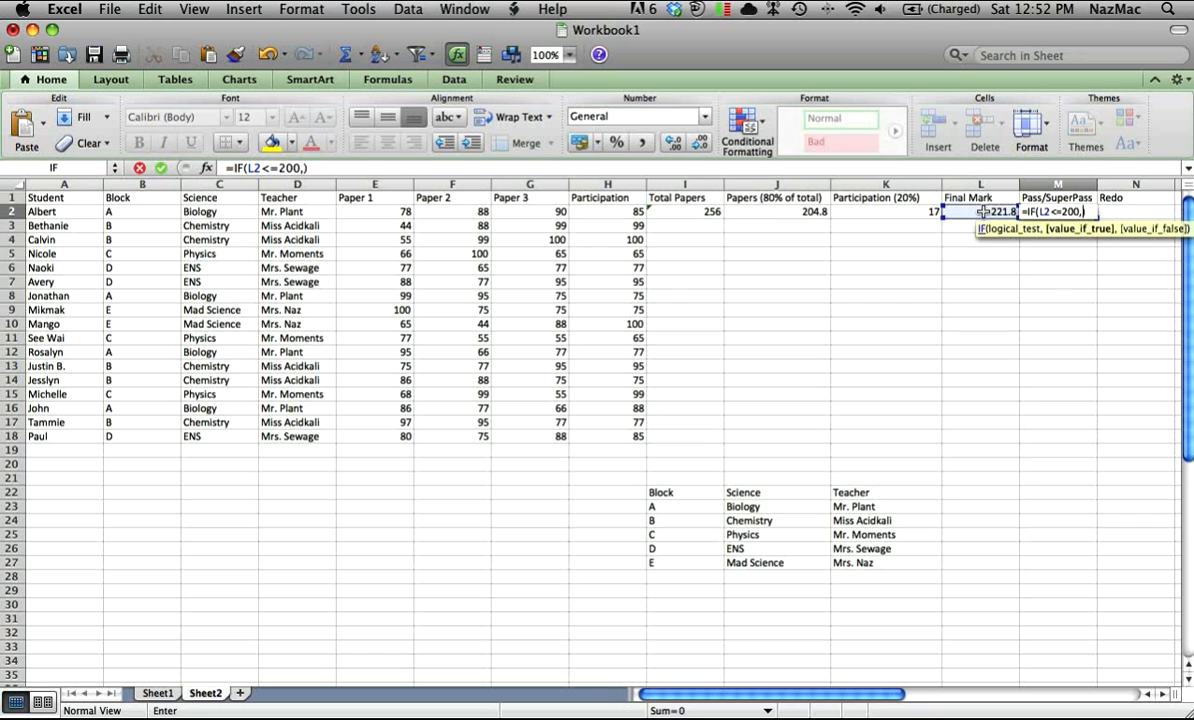
text("pass")
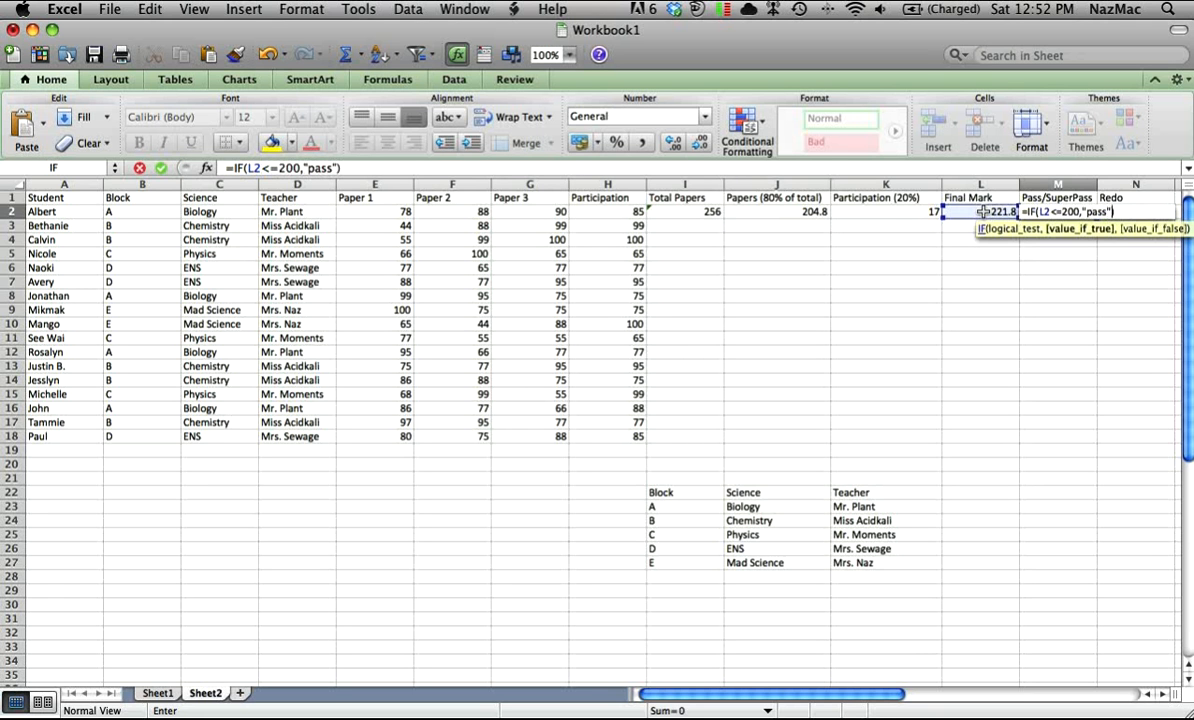
text(,)
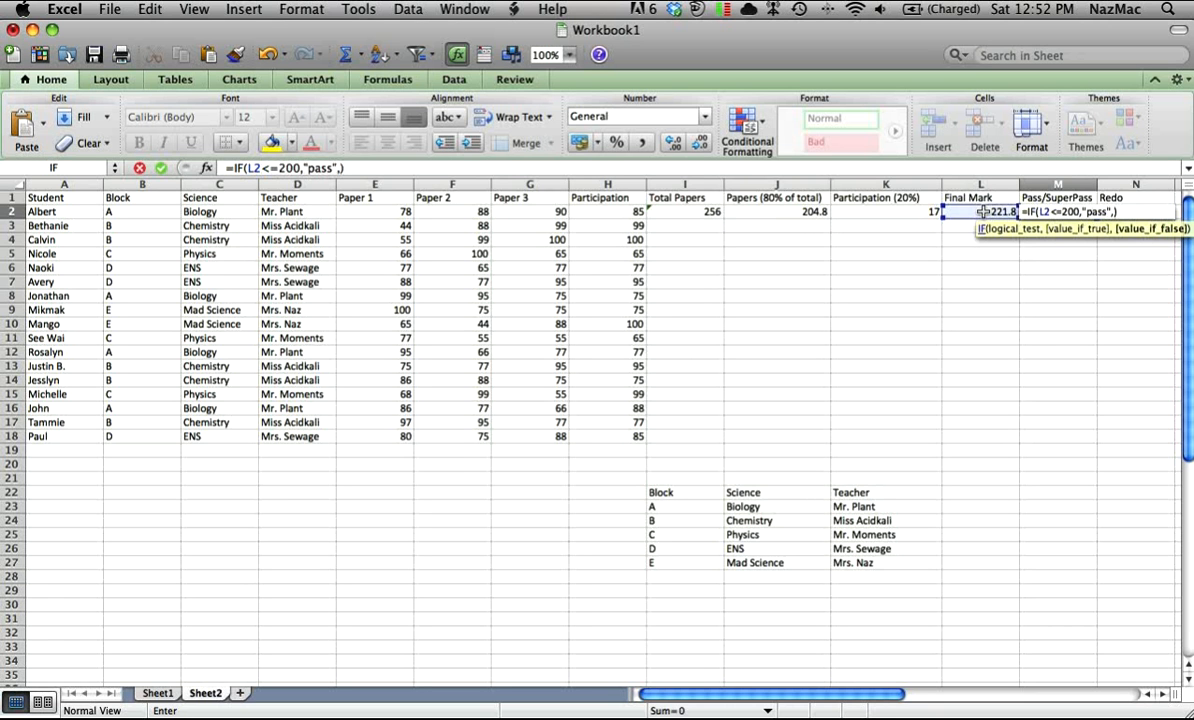
text("Super"Pass)
text())
key(Return)
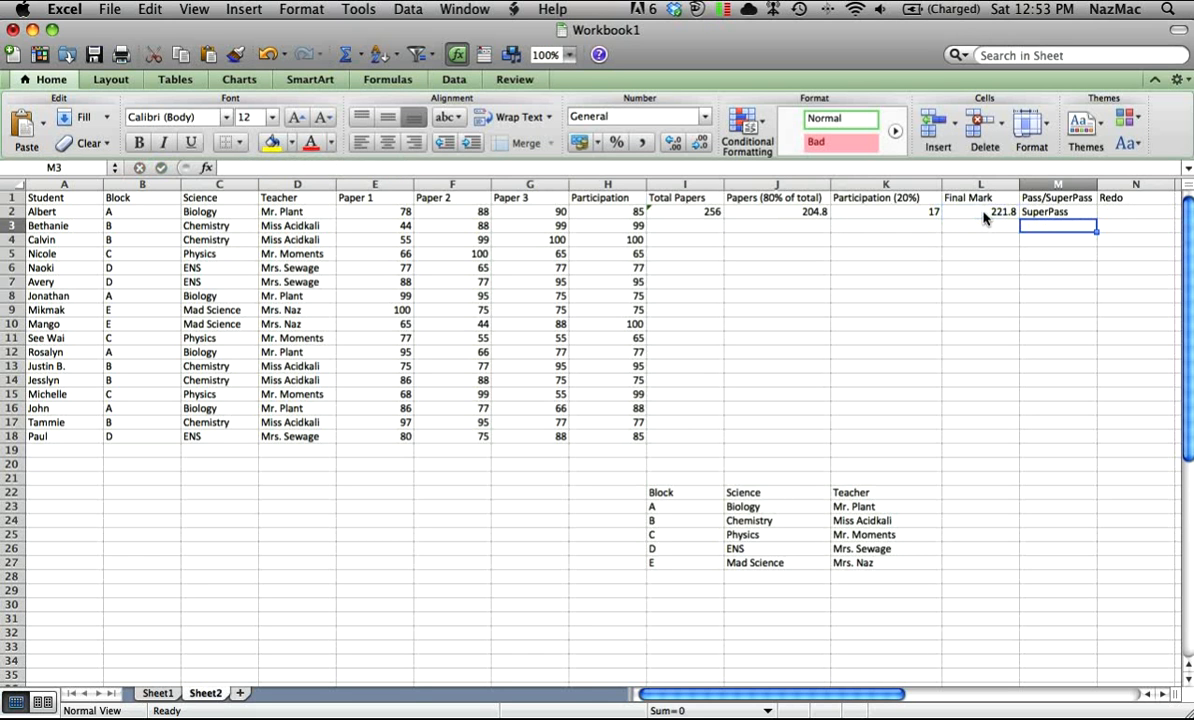
Step: Enter the note "REDO: if the final mark is 180 or below, the student needs to redo the course." in I30
click(1142, 212)
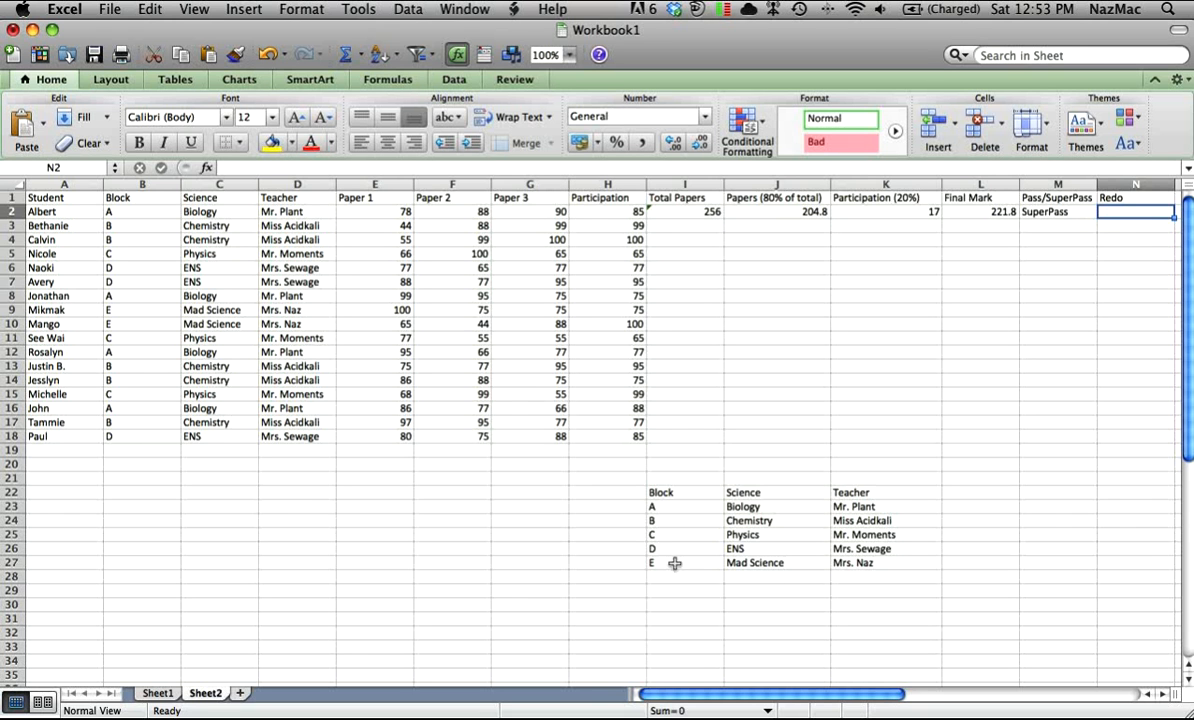
click(667, 600)
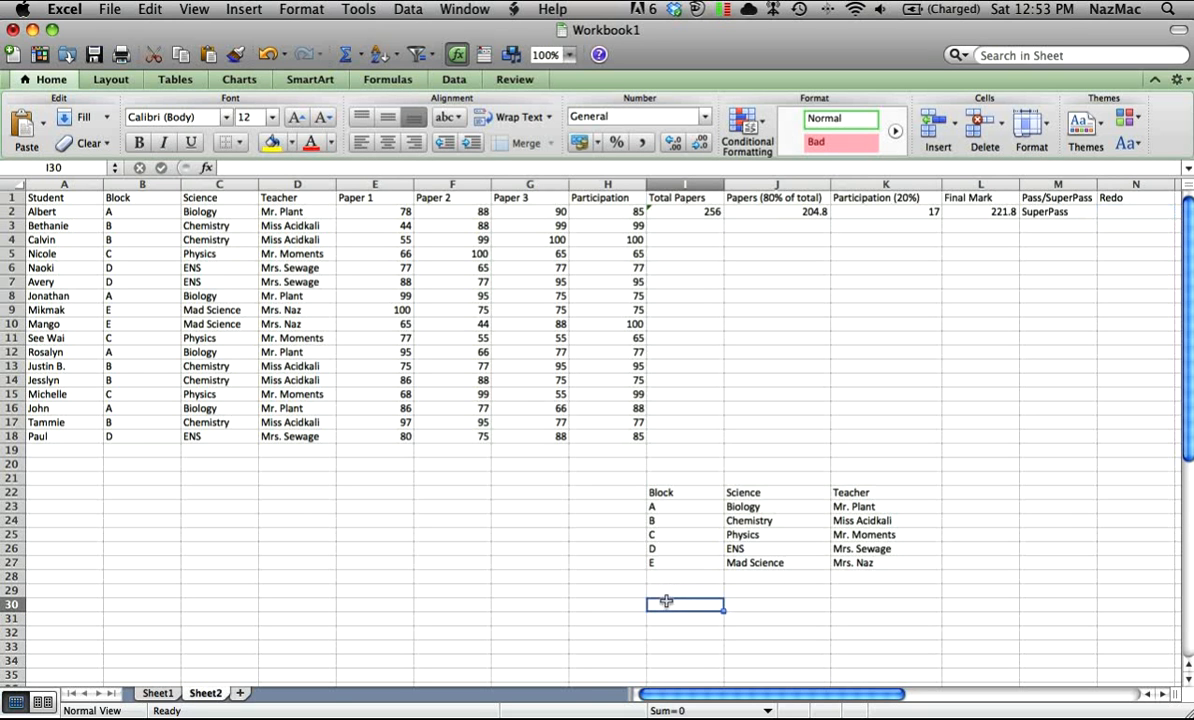
text(REDO:)
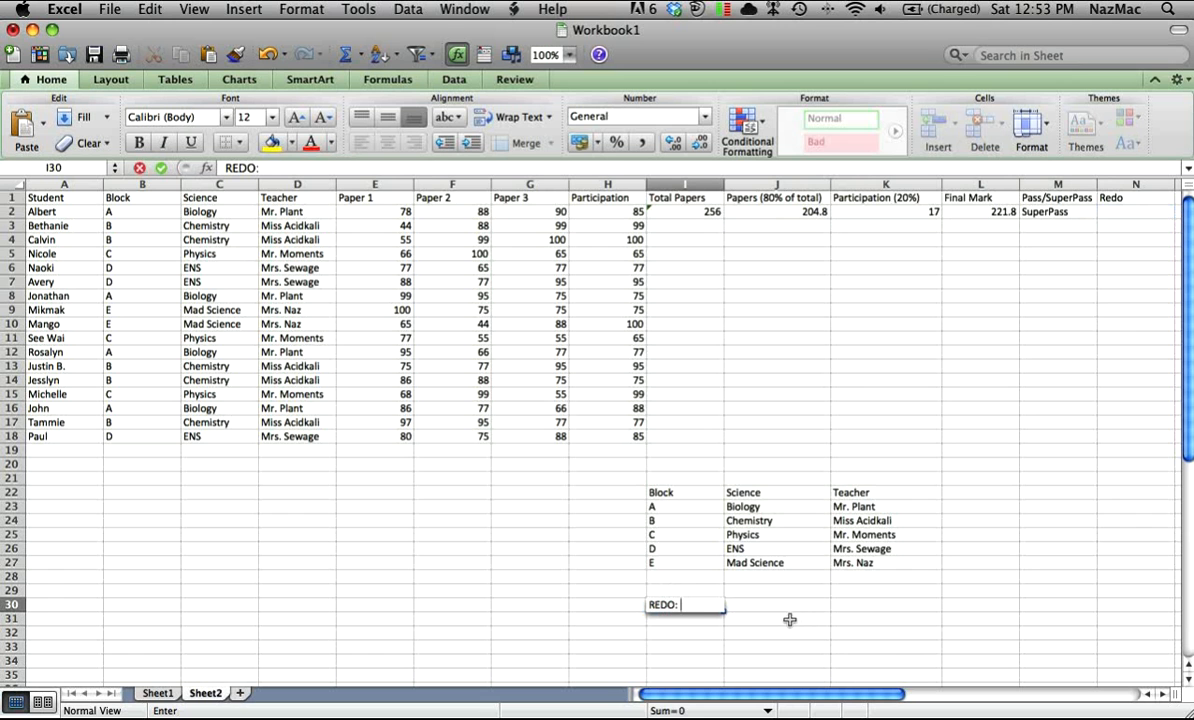
text( if the fina)
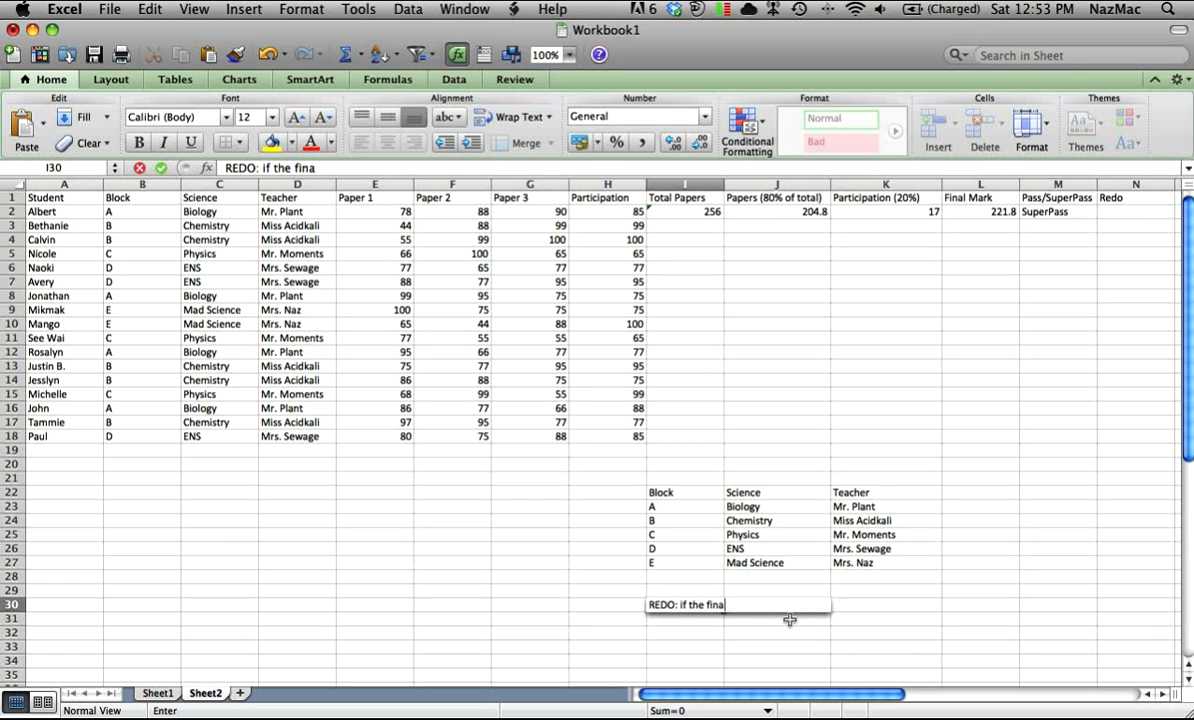
text(l mark is 180)
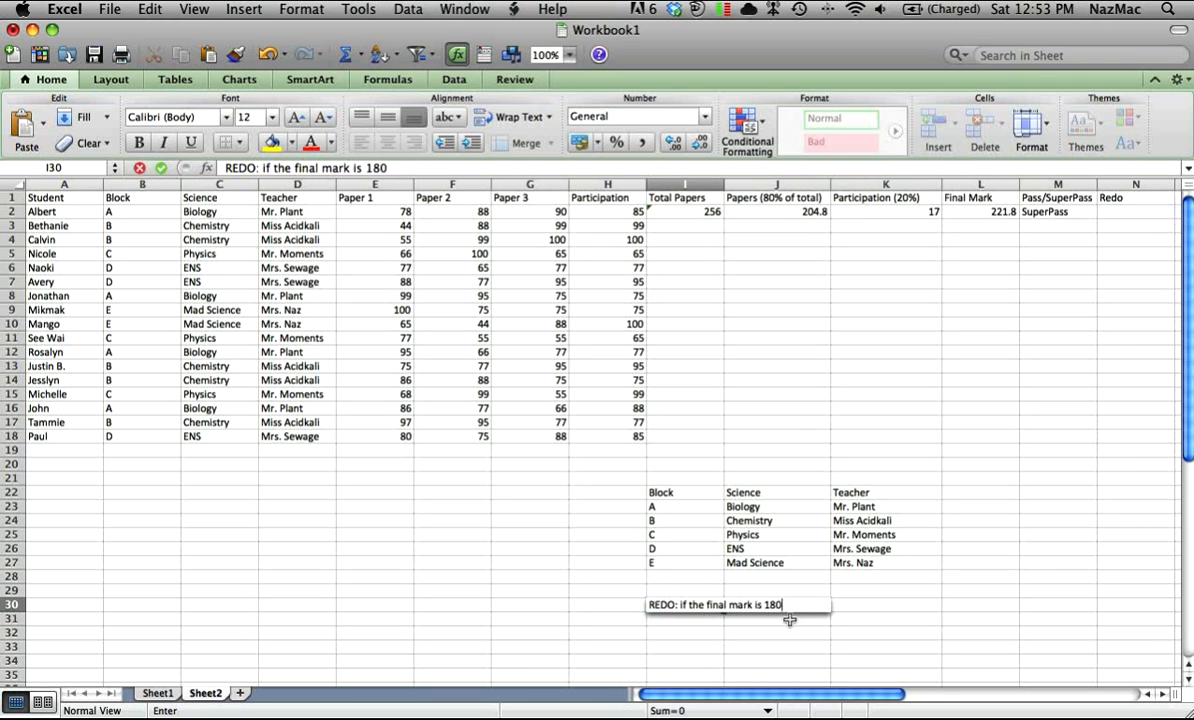
text( or below, the s)
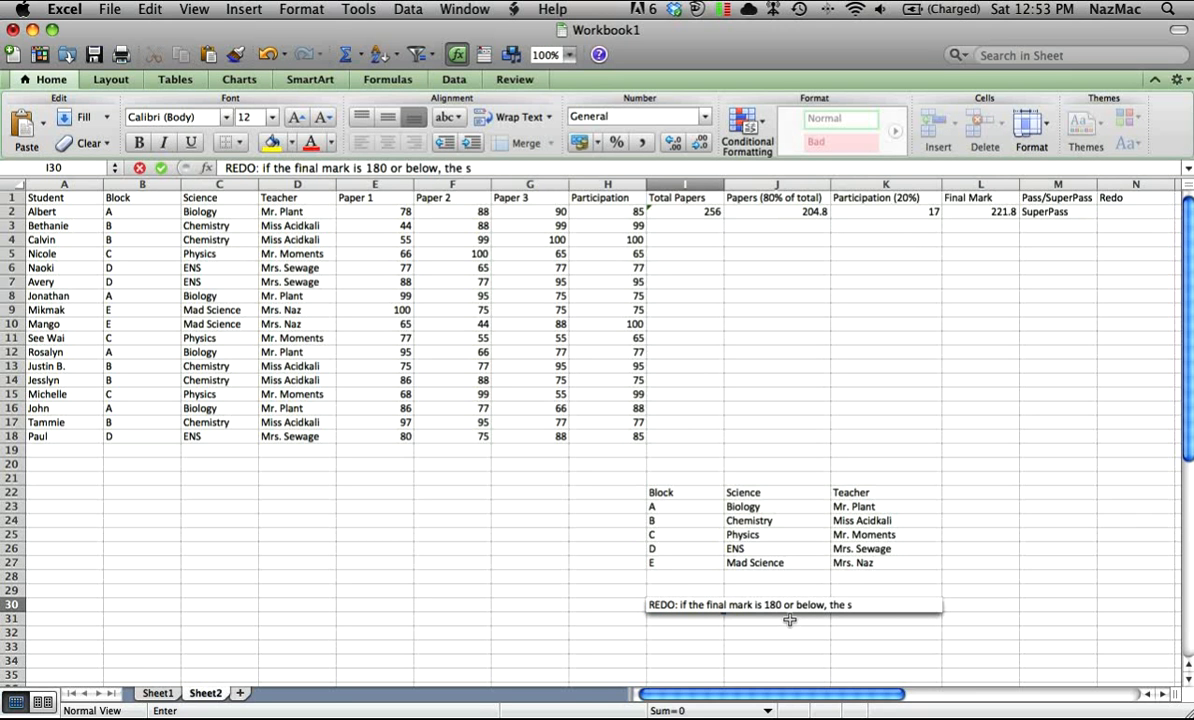
text(tudent needs)
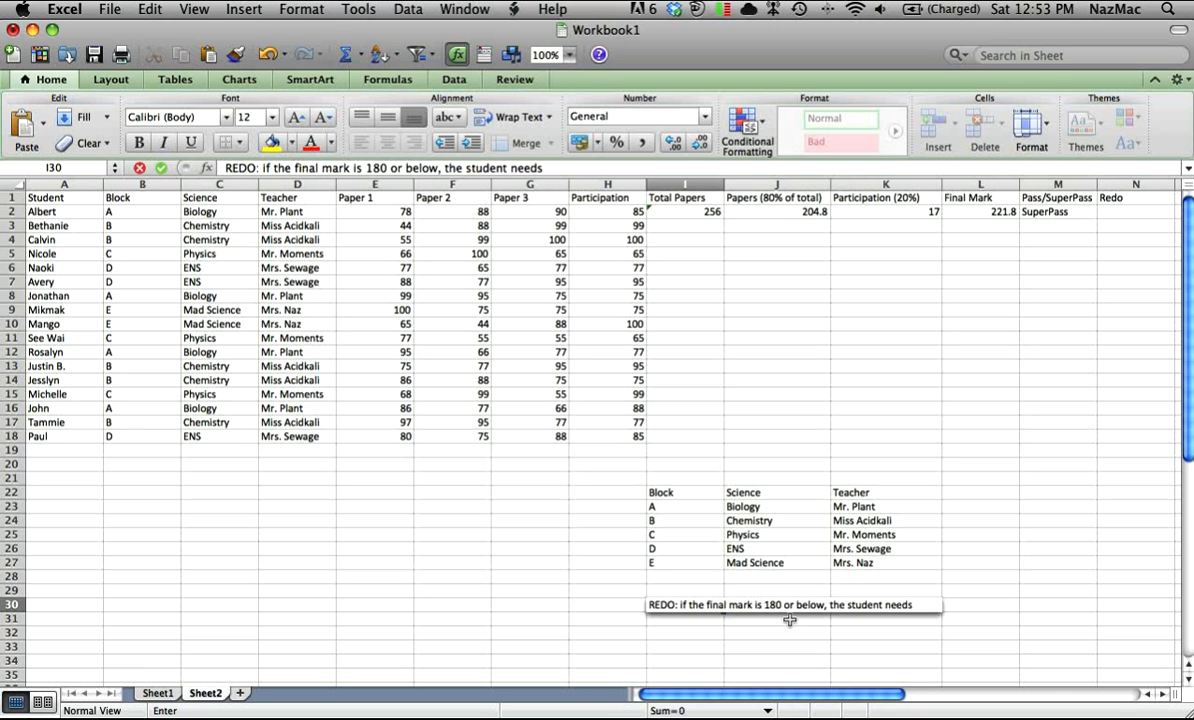
text( to redo the course.)
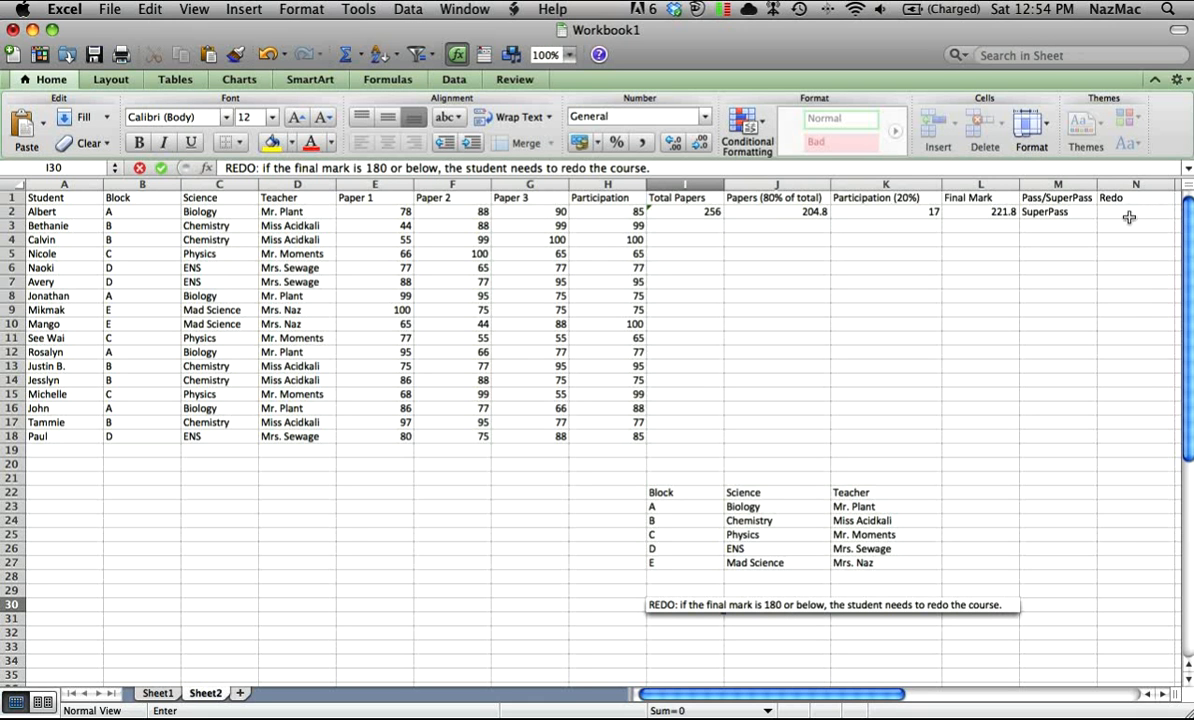
click(1049, 607)
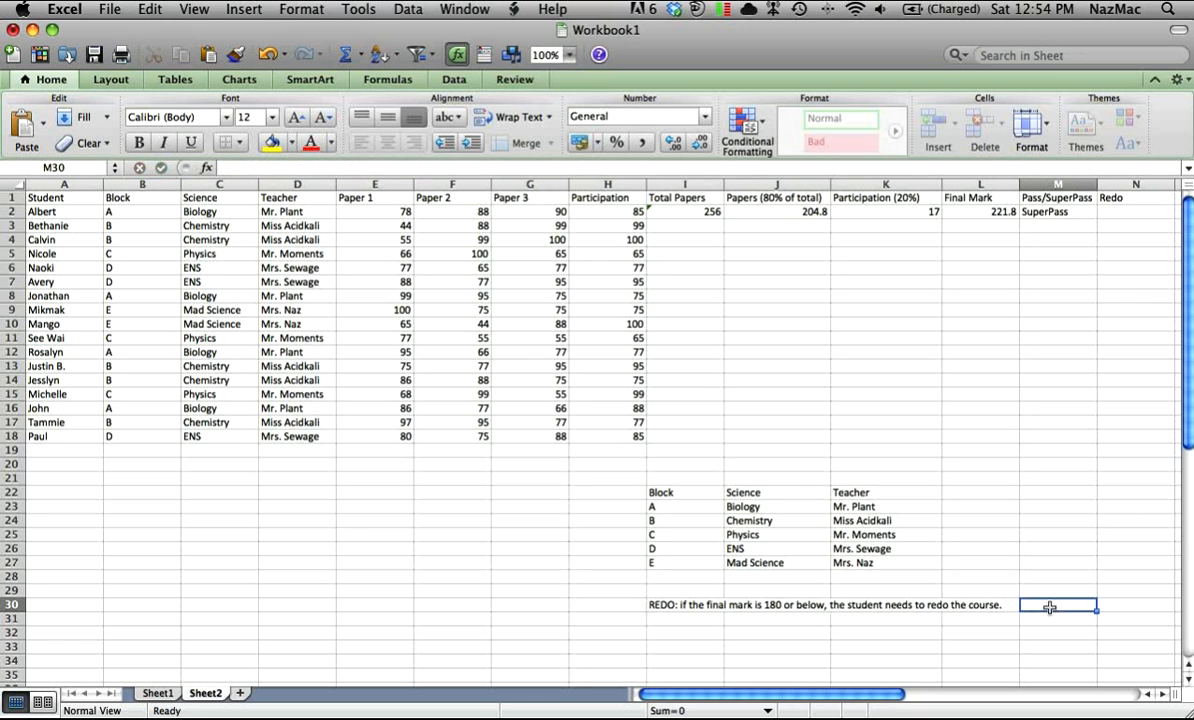
Step: List the two possible redo results under the note, entering "YES" in I31 and "NO" in I32, both with quotation marks
click(662, 603)
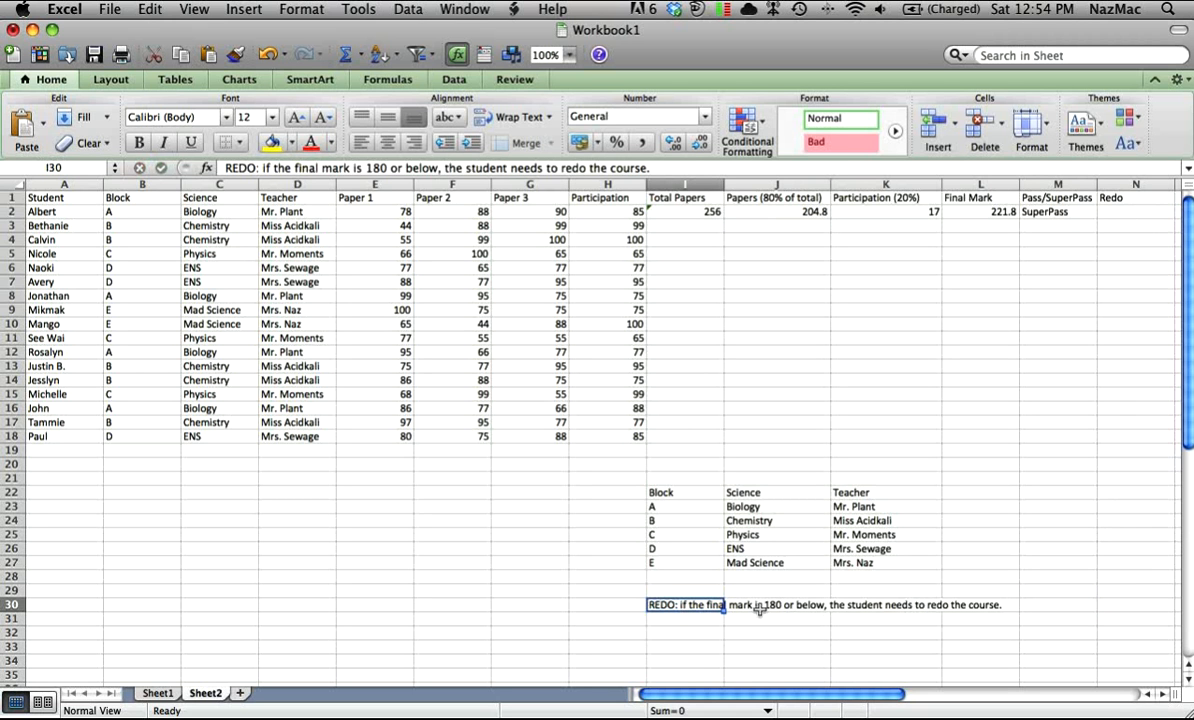
key(Return)
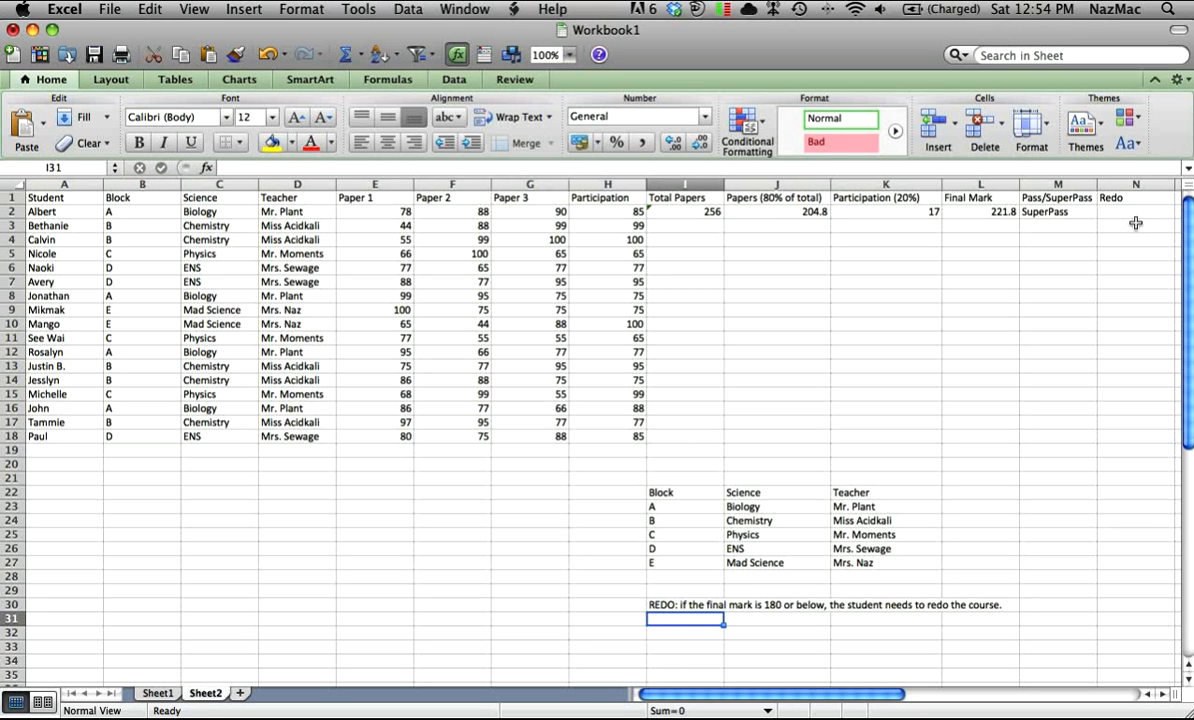
text(")
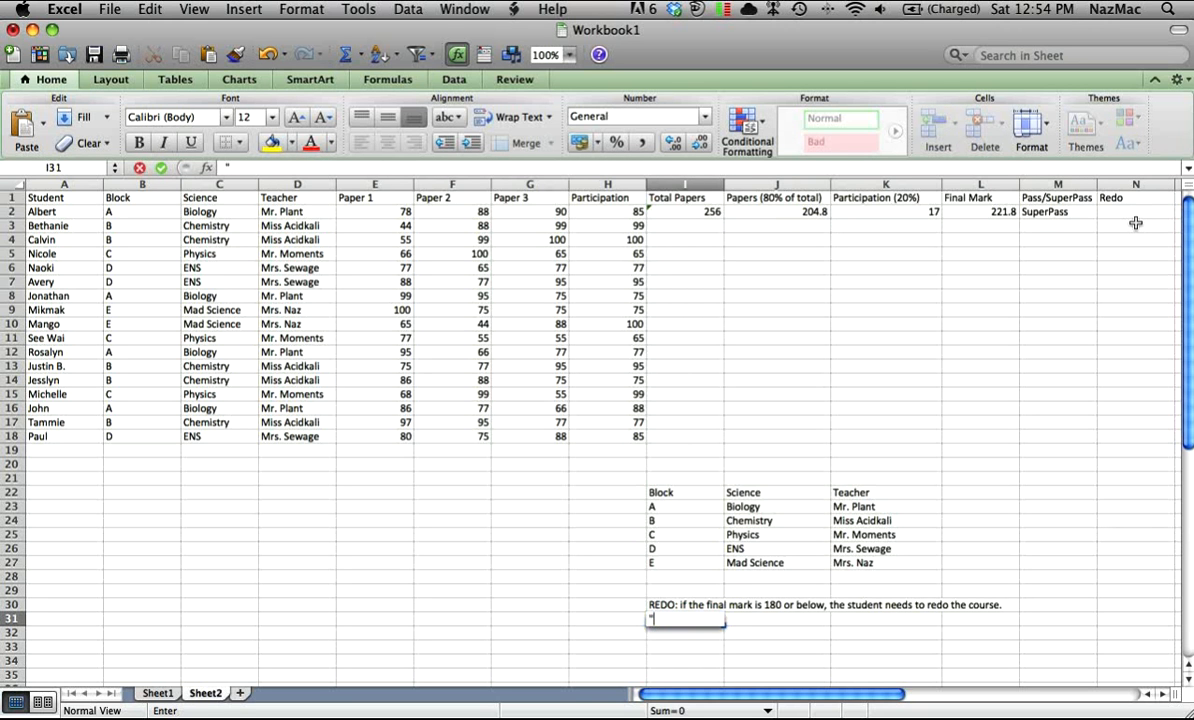
text(YES")
key(Return)
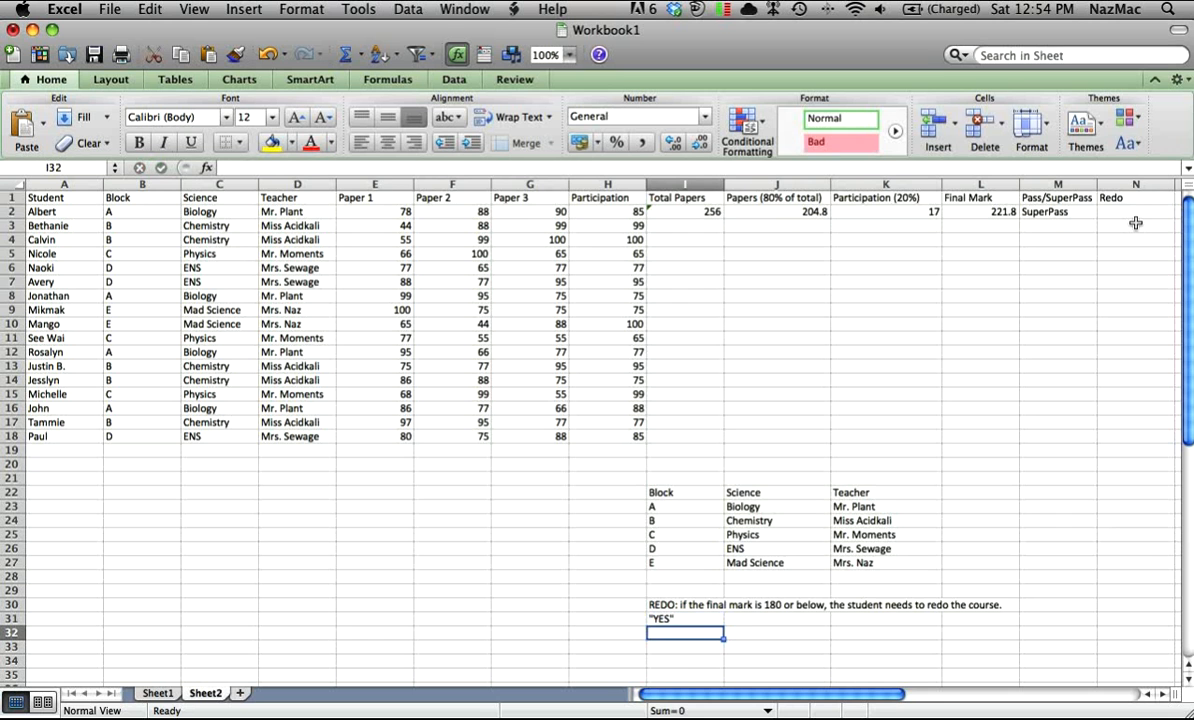
text("no)
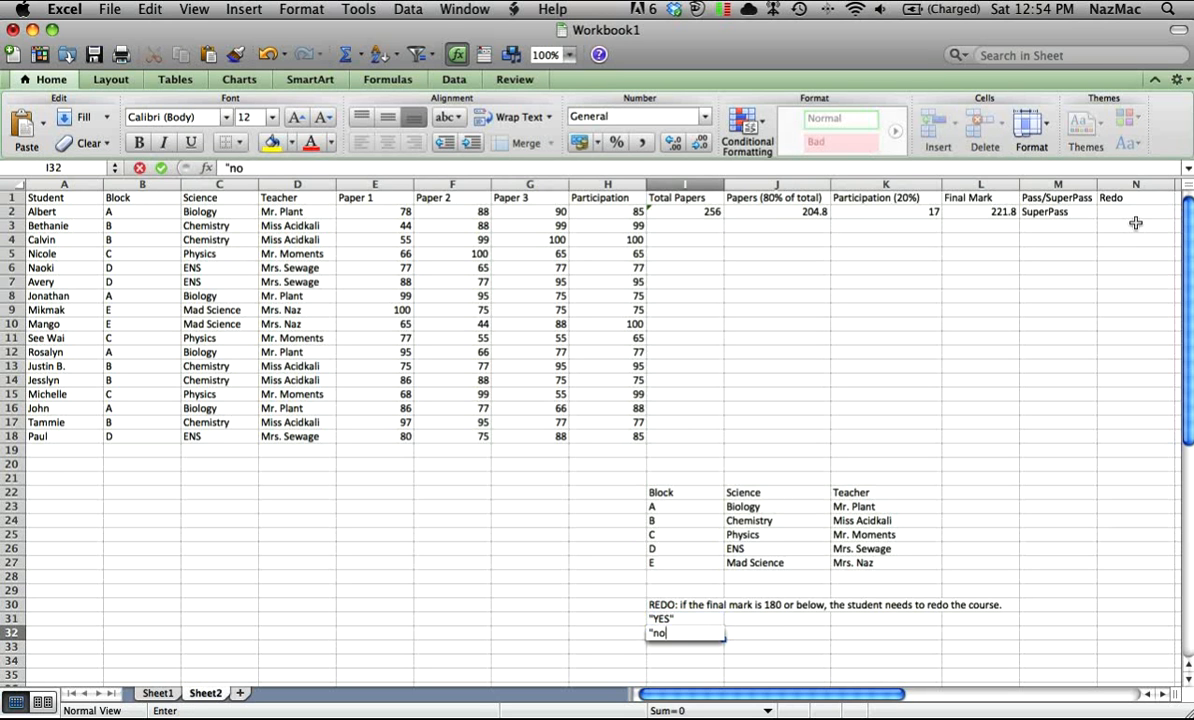
key(BackSpace)
key(BackSpace)
text(NO)
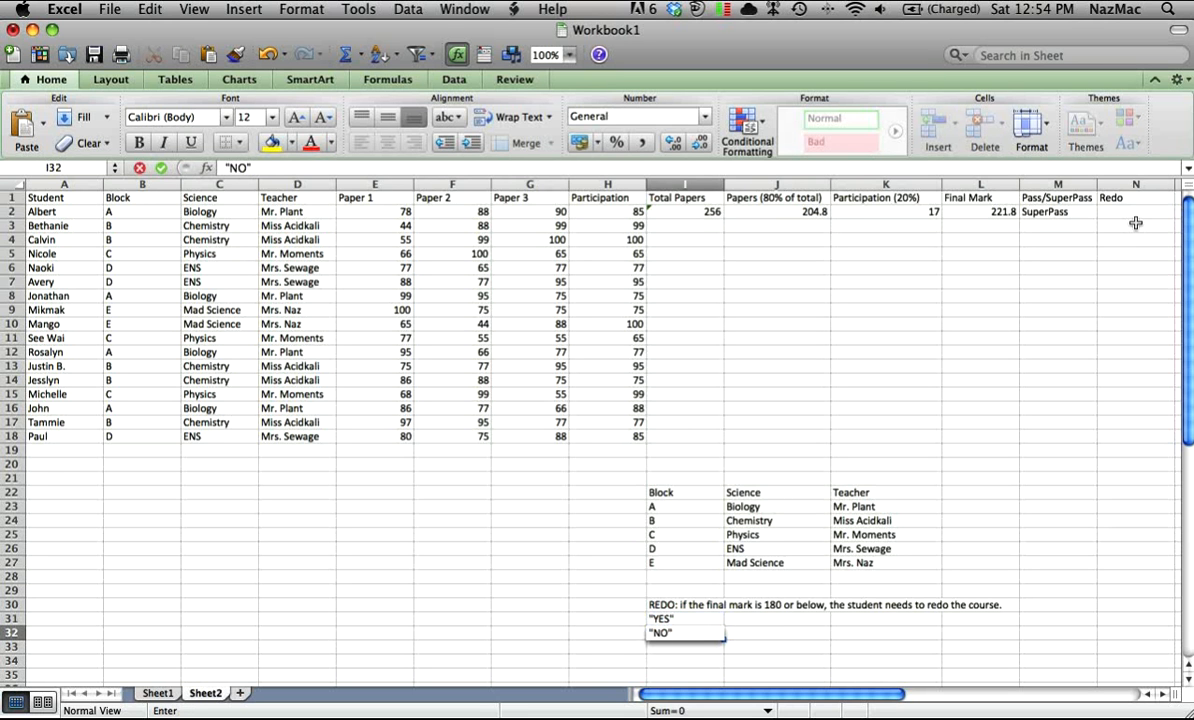